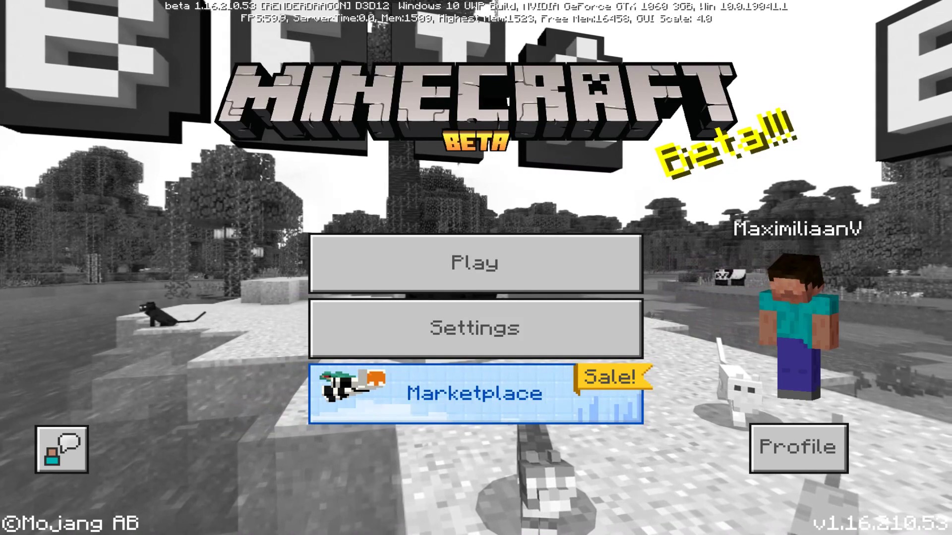
Switch the profile to the default Steve character and open that character for editing.
left_click(798, 447)
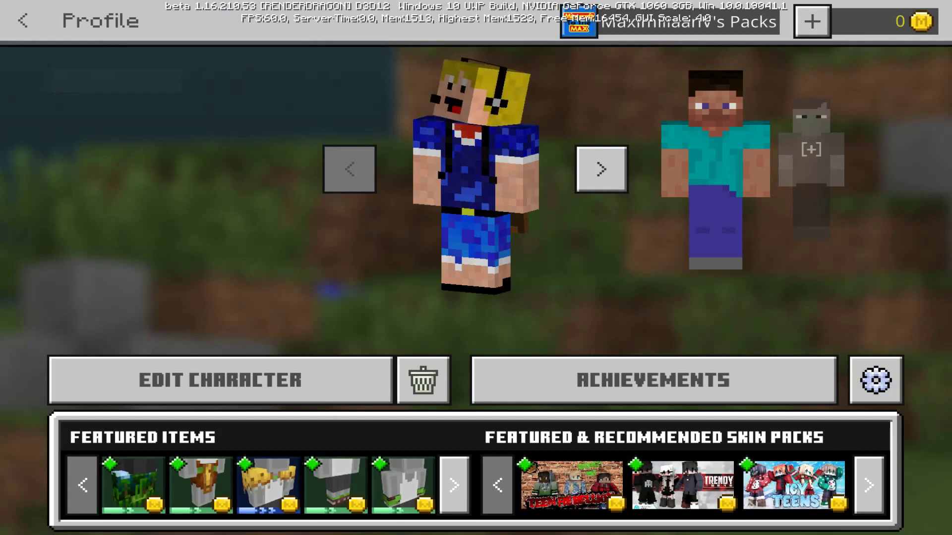
key("Escape")
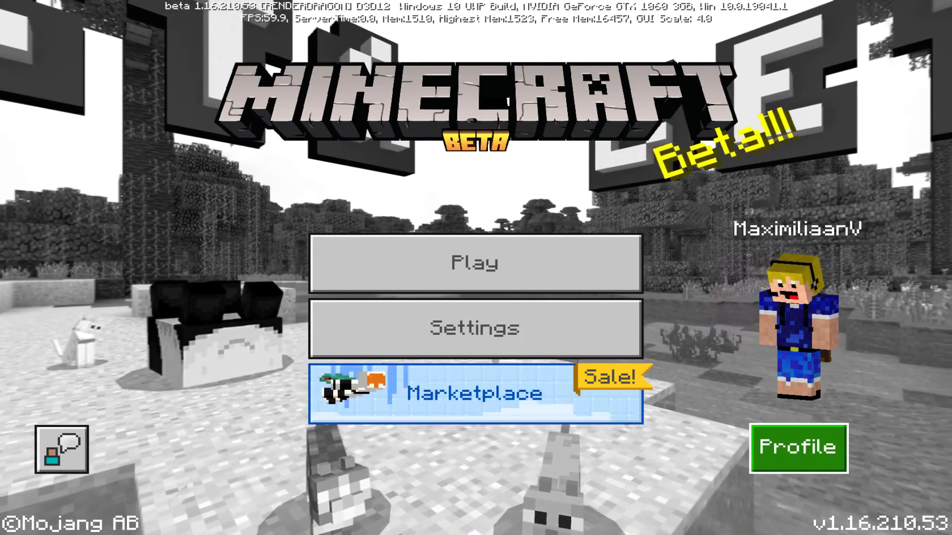
key("Return")
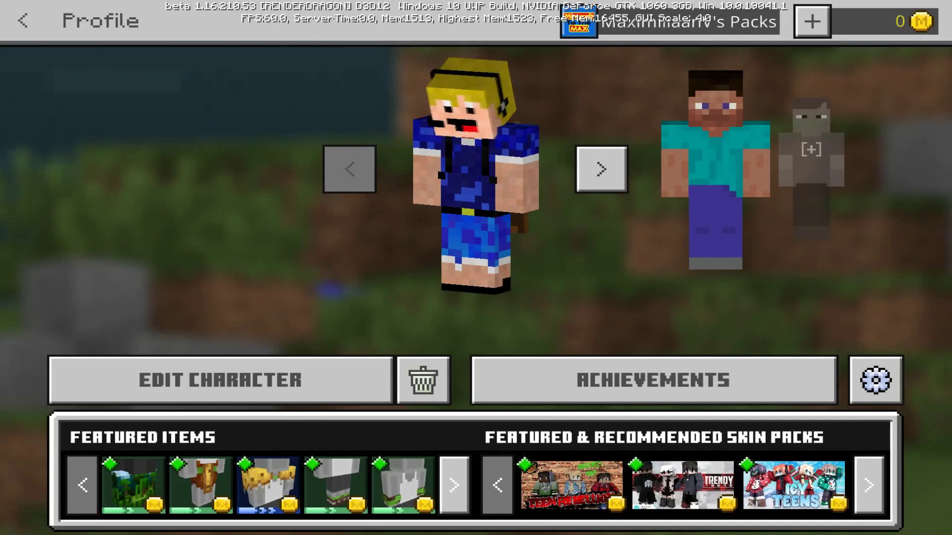
key("Right")
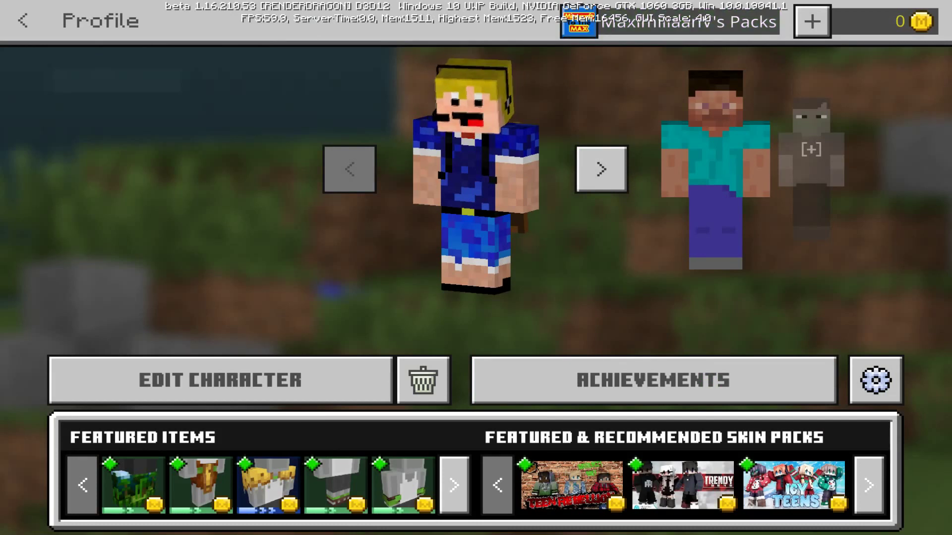
key("Return")
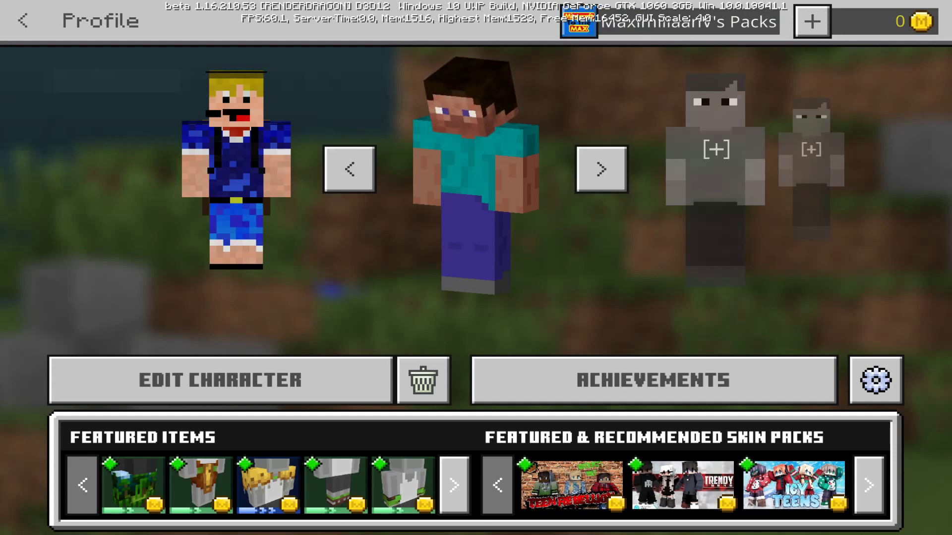
key("Down")
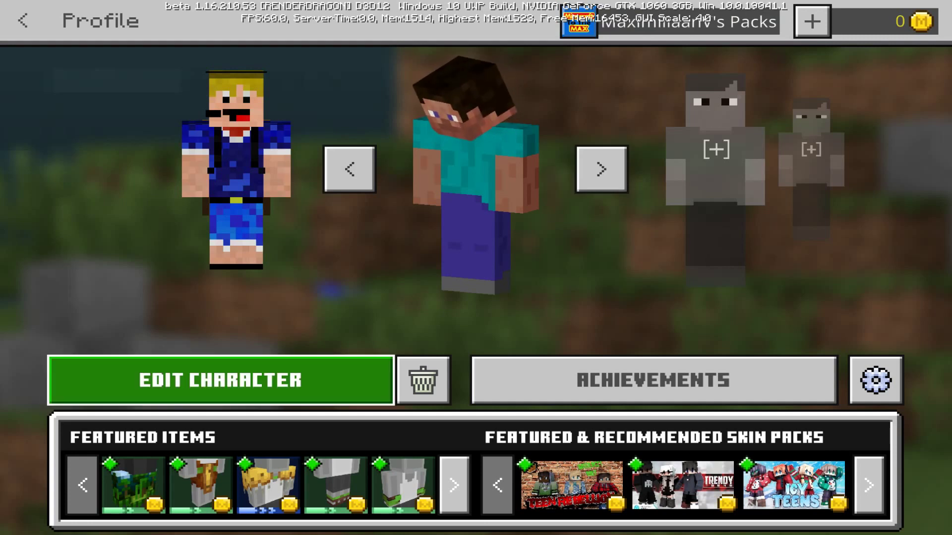
key("Return")
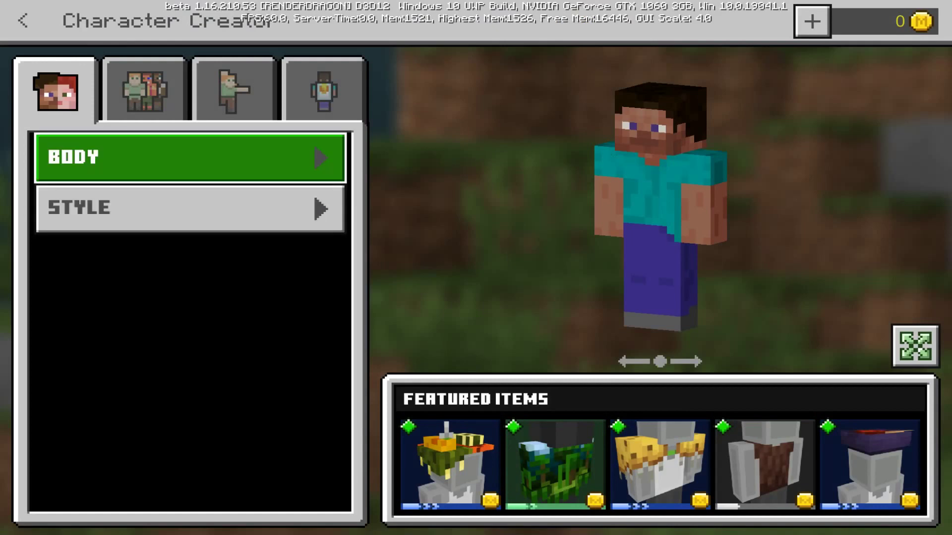
Open the body's base textures and apply the Elderly Texture to the character.
left_click(182, 157)
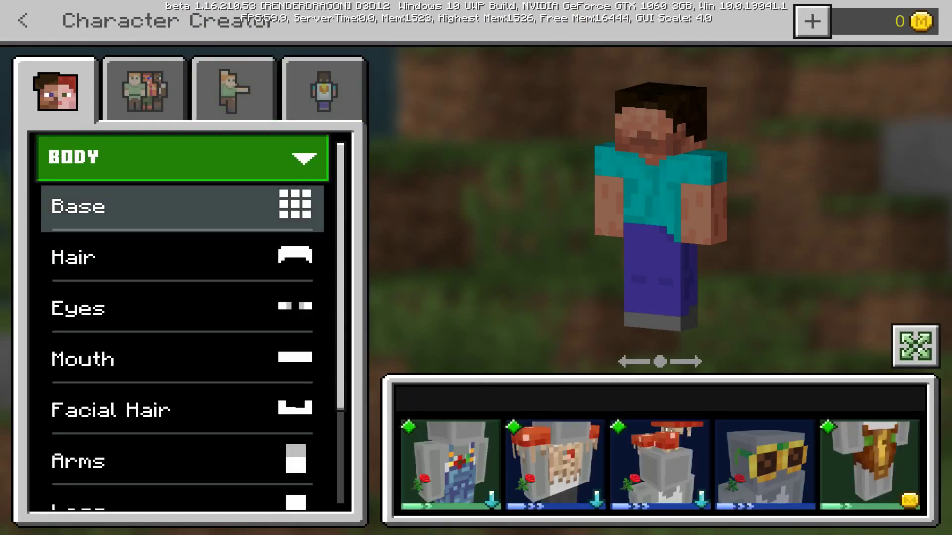
key("Return")
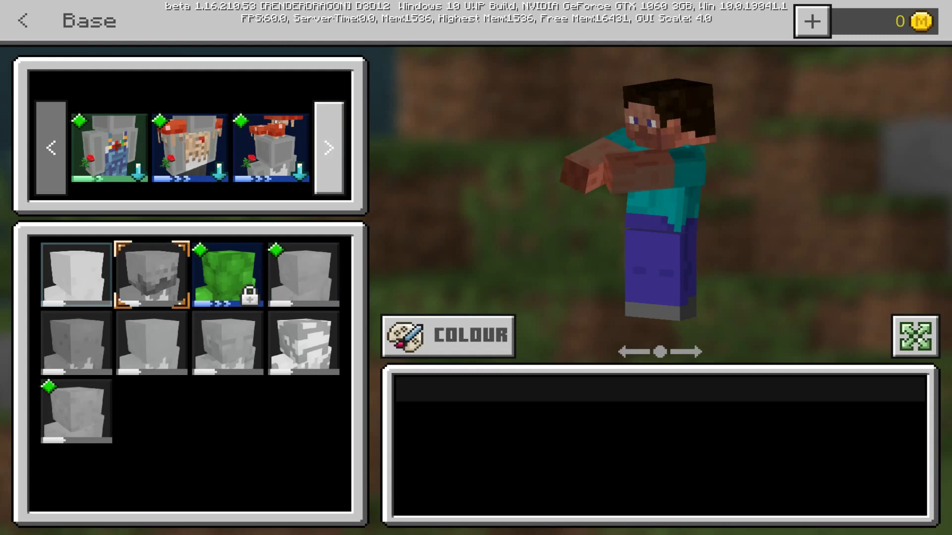
key("Down")
key("Down")
key("Left")
key("Left")
left_click(76, 411)
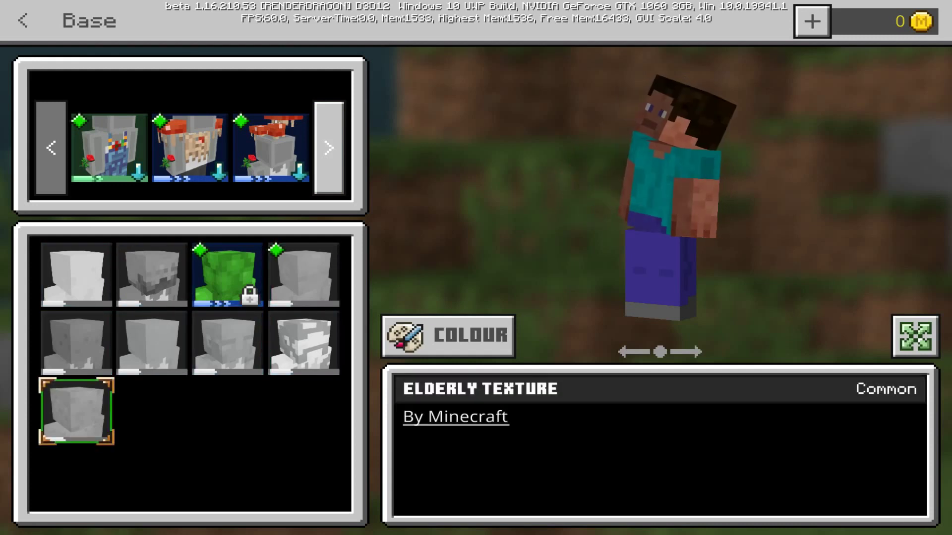
Try the locked Slime base on the character and apply the Basic Texture base.
left_click(228, 274)
key("Right")
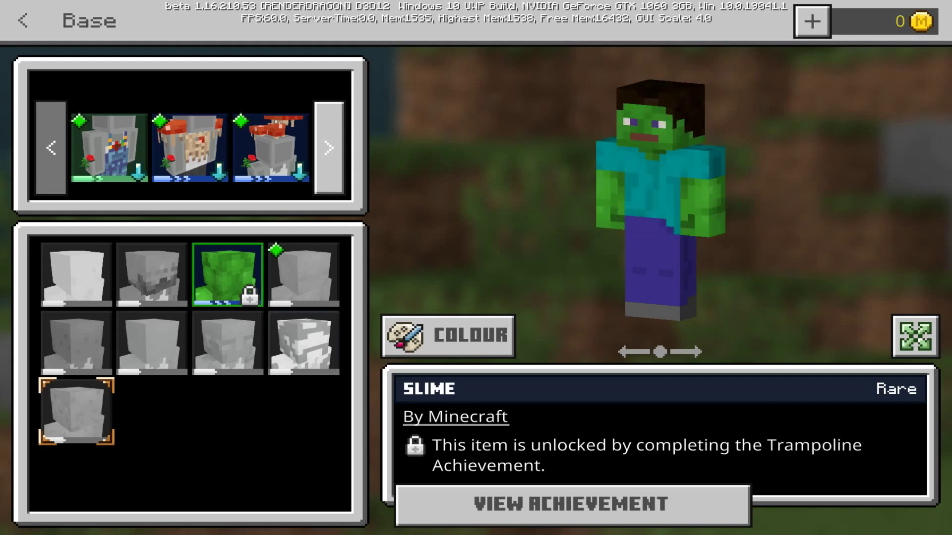
key("Left")
key("Up")
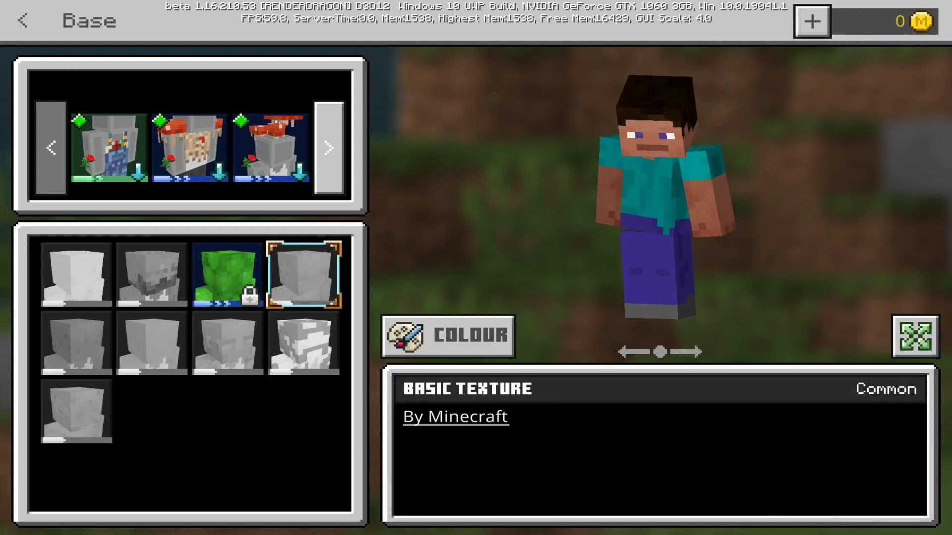
Apply the first base texture in the collection, put on the Mycelium Mantle, and leave the base selection.
key("Left")
key("Up")
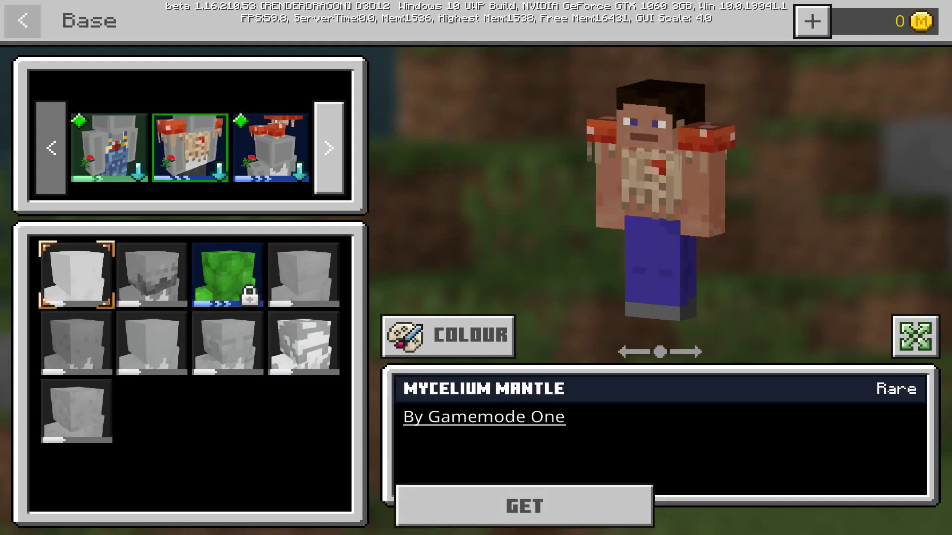
left_click(22, 21)
Look at the Classic Skins section and return to the character creator.
left_click(144, 91)
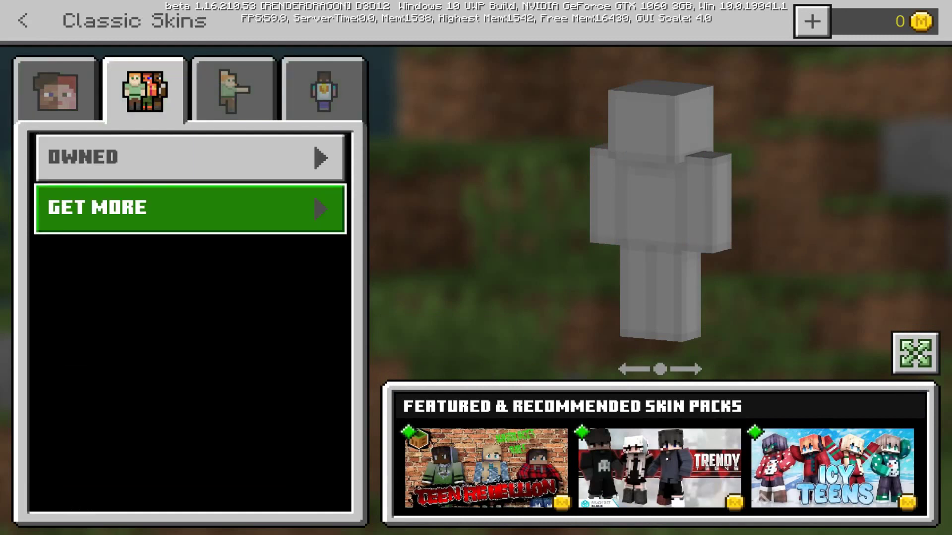
key("Right")
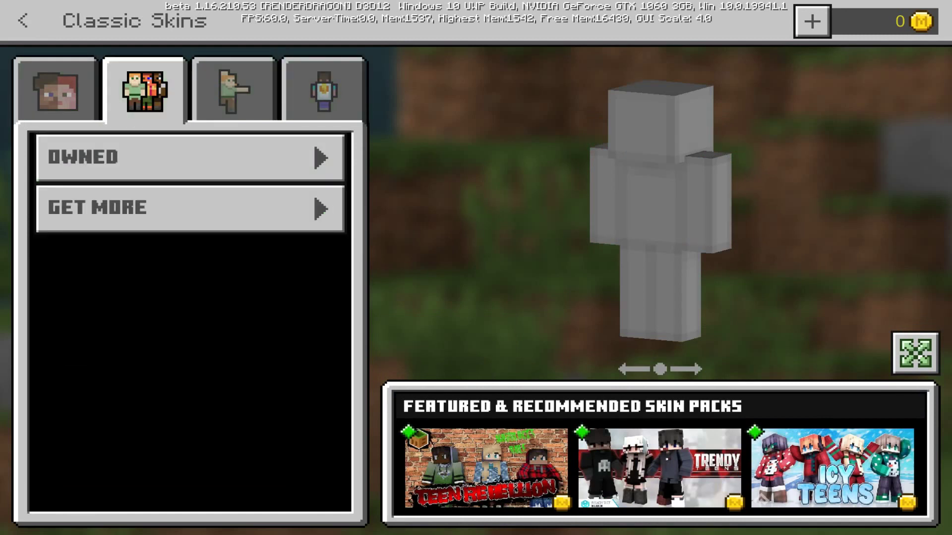
left_click(55, 90)
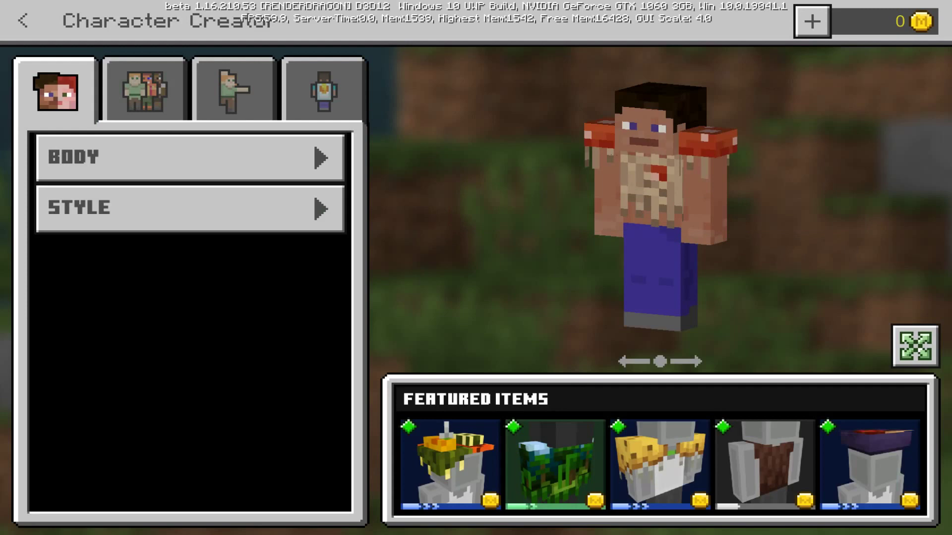
Browse the Top clothing items in the Style category and preview the Festive Kurti on the character.
key("Right")
key("Right")
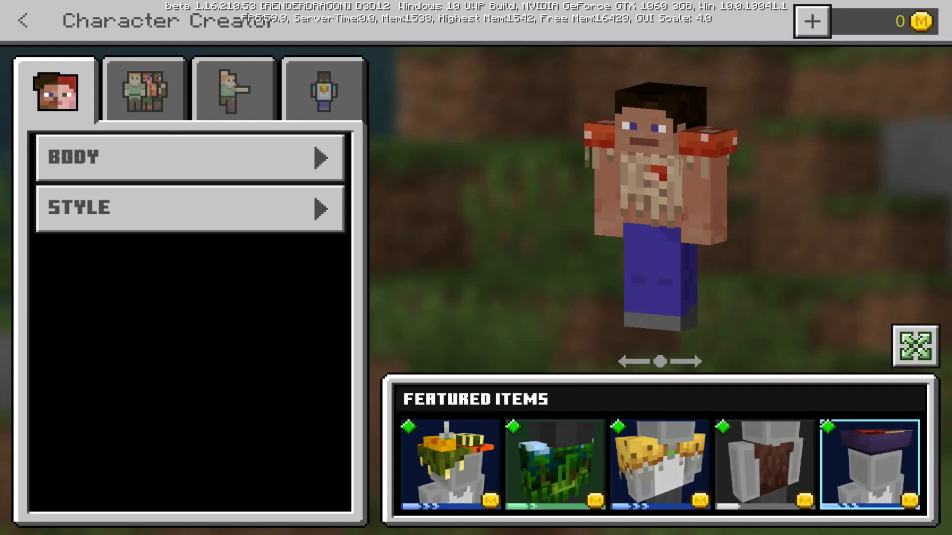
key("Left")
key("Return")
key("Down")
key("Return")
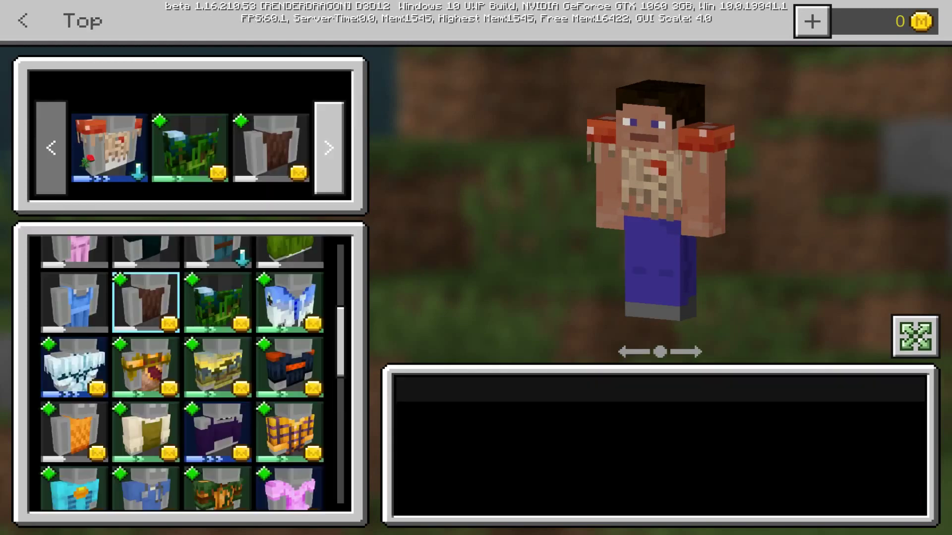
scroll(146, 346, "down", 12)
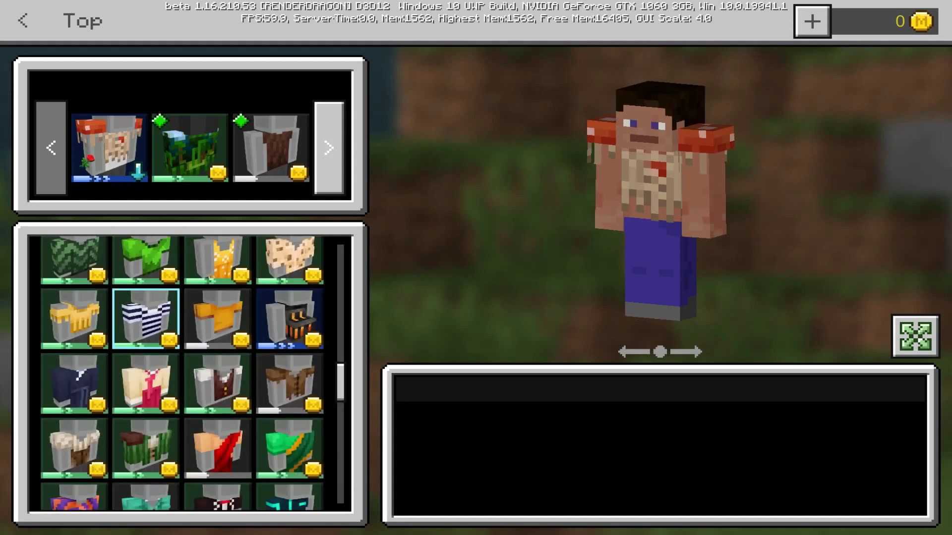
left_click(218, 296)
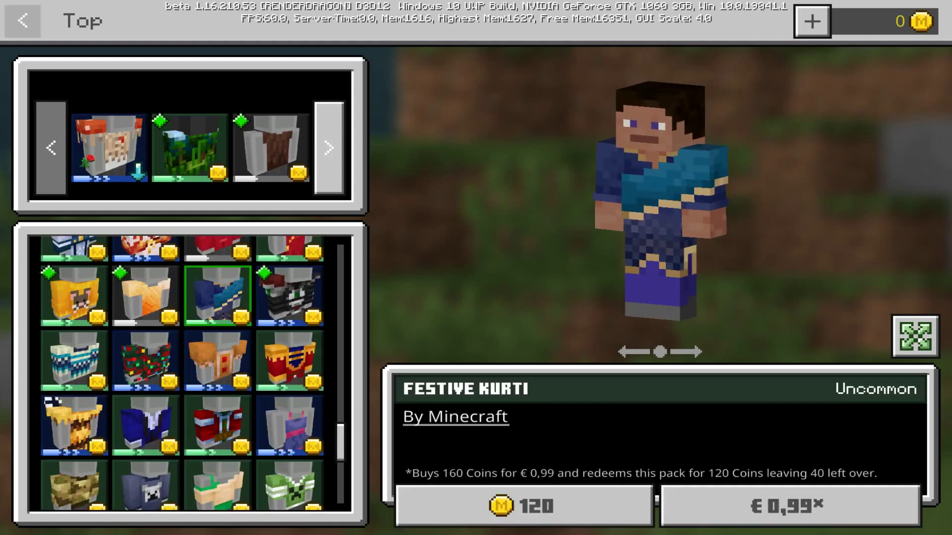
left_click(22, 21)
Go to the character's emotes and open the emote selection for one of the six slots.
left_click(145, 90)
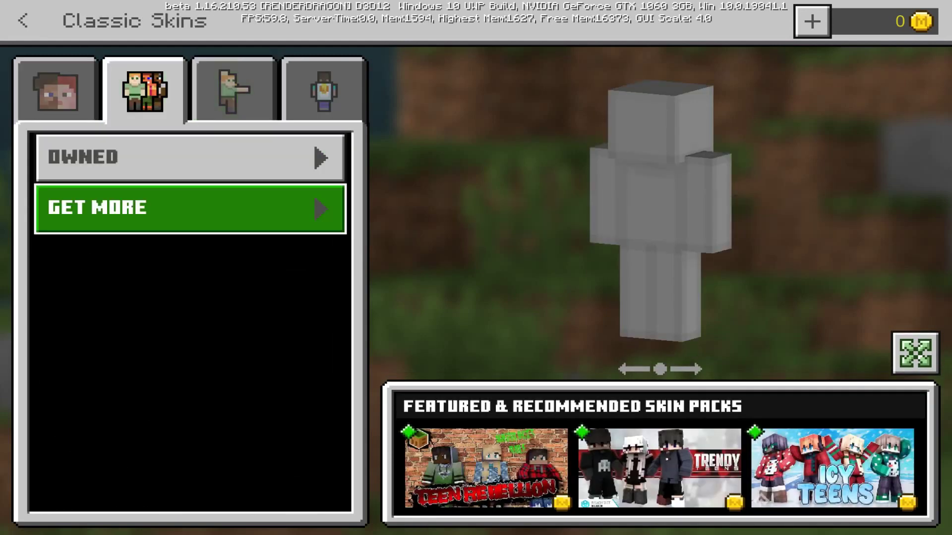
left_click(234, 90)
key("Up")
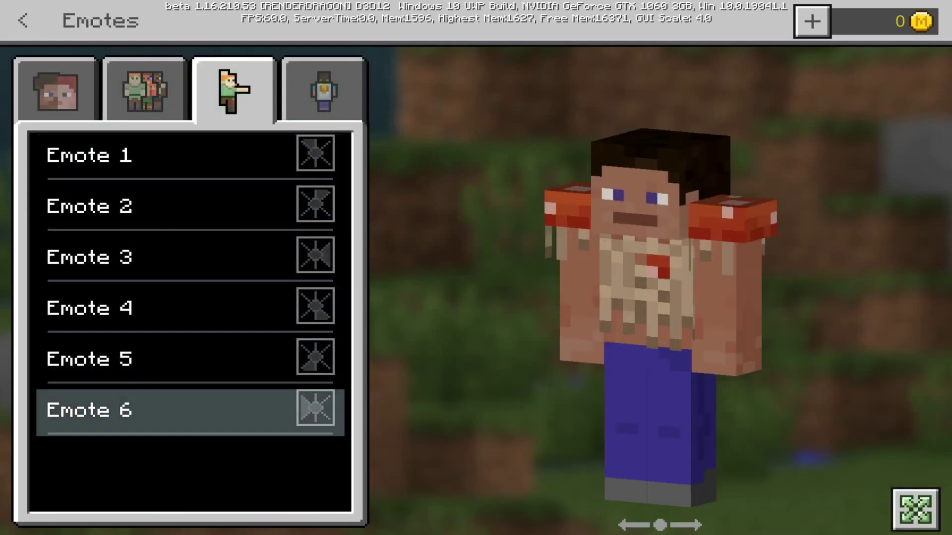
key("Down")
key("Up")
key("Down")
key("Return")
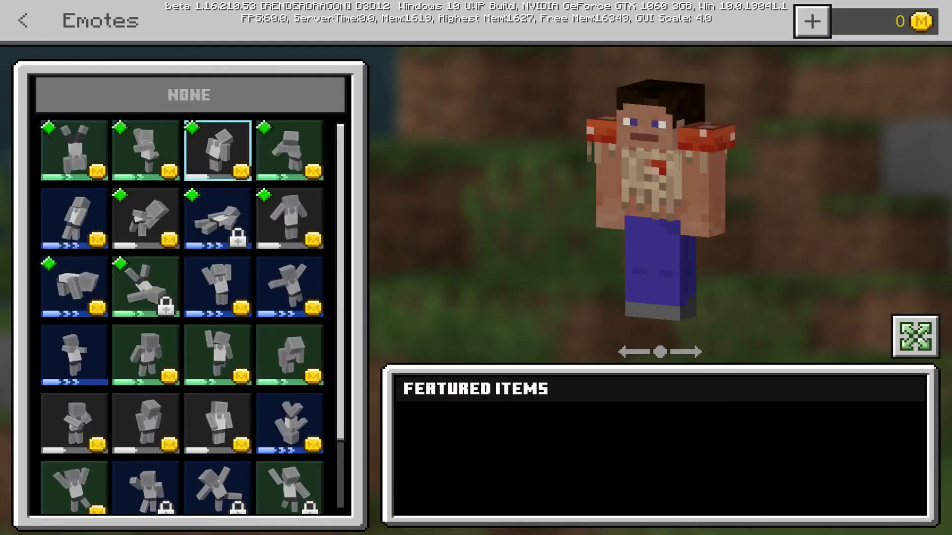
Browse the available emotes and assign The Woodpunch to the opened slot.
key("Down")
key("Down")
key("Down")
key("Down")
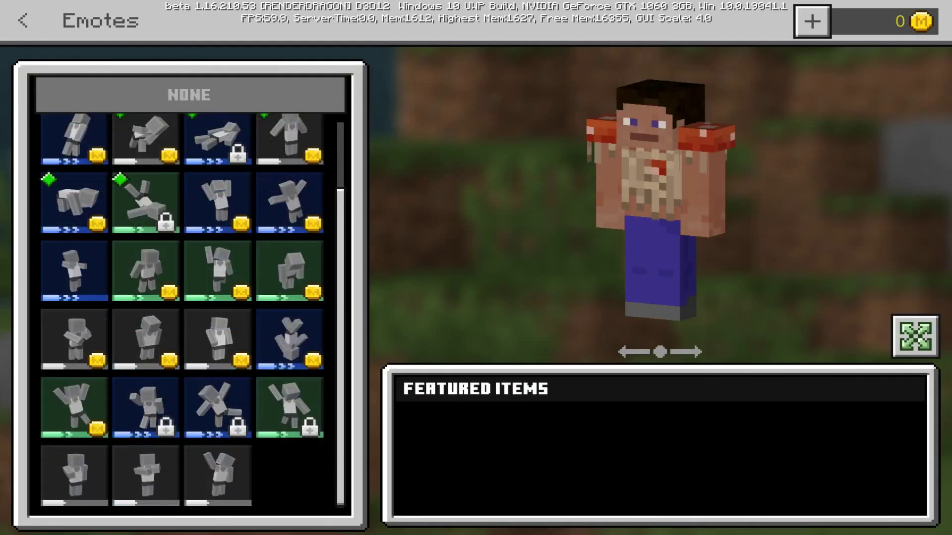
left_click(74, 270)
scroll(74, 270, "up", 2)
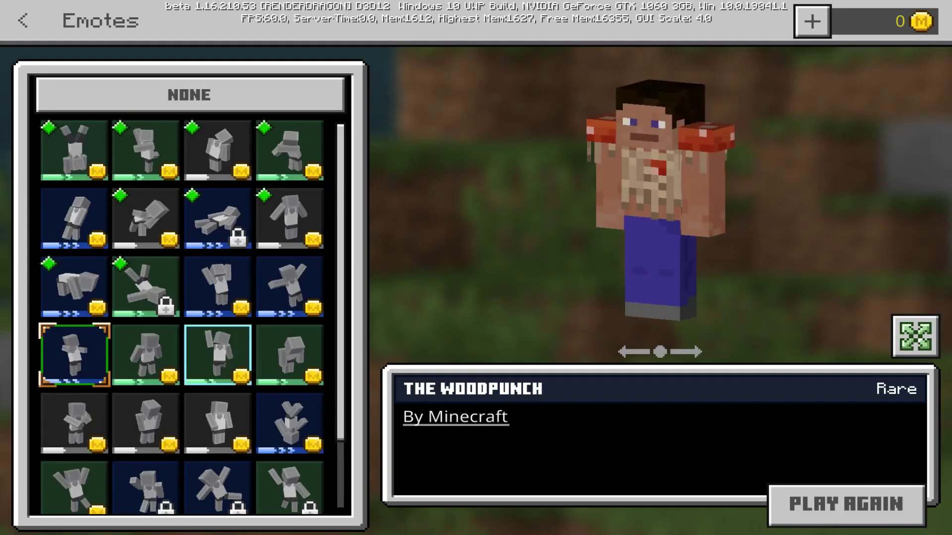
Equip the light blue pancake cape from the capes collection and leave the capes section.
key("Up")
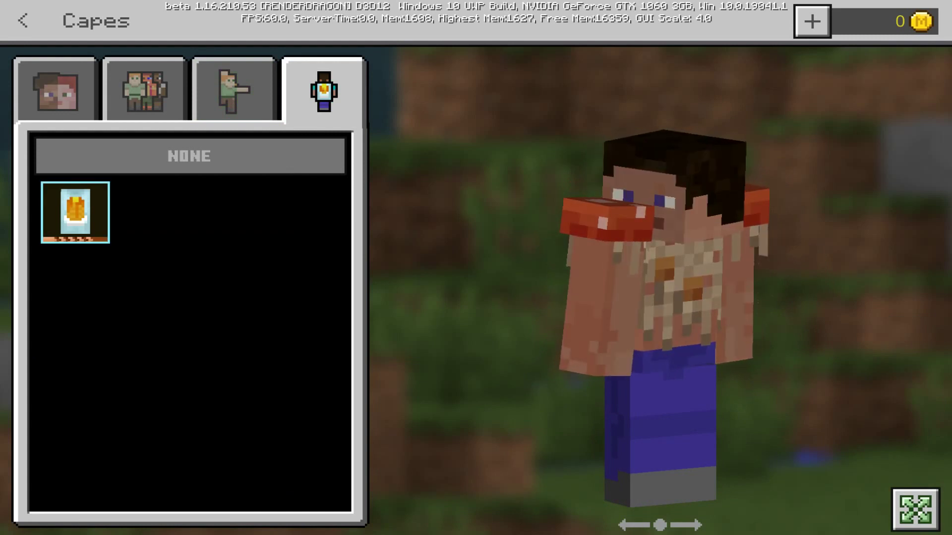
key("Up")
key("Down")
key("Return")
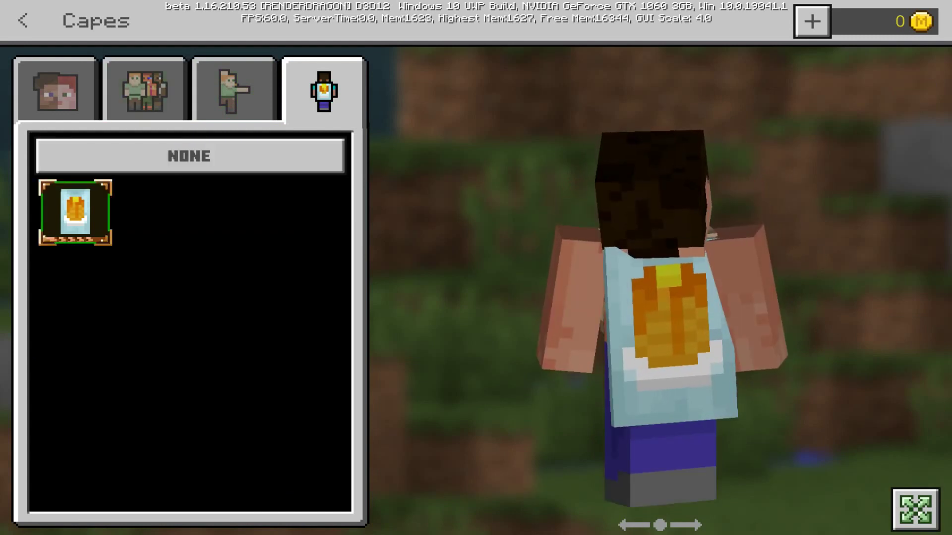
key("Up")
key("Up")
key("Up")
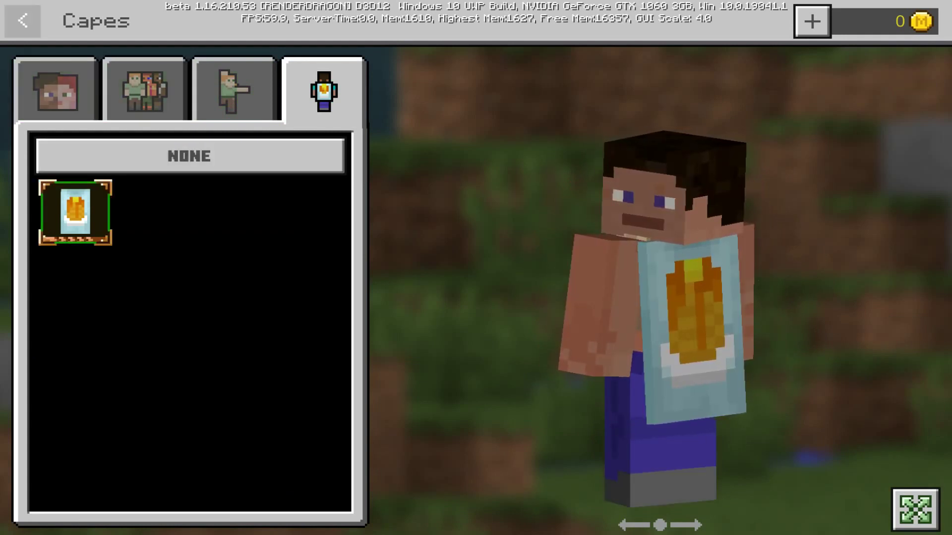
key("Return")
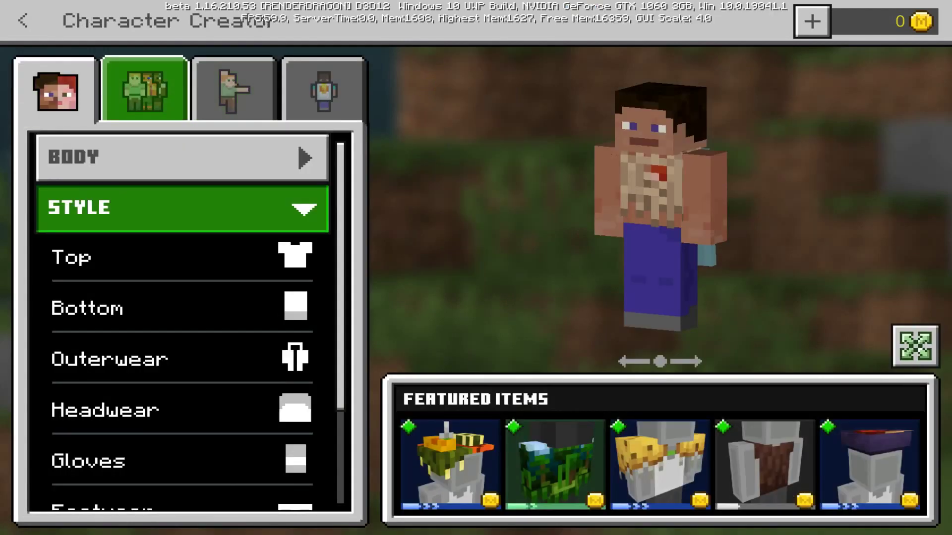
Browse the purchasable skin packs in Classic Skins, including Arcade Droppers 2 and Glitch Mobs Remix HD.
left_click(144, 89)
left_click(99, 157)
left_click(134, 340)
scroll(141, 319, "down", 10)
scroll(141, 318, "up", 6)
key("Down")
key("Down")
key("Down")
key("Left")
key("Right")
key("Right")
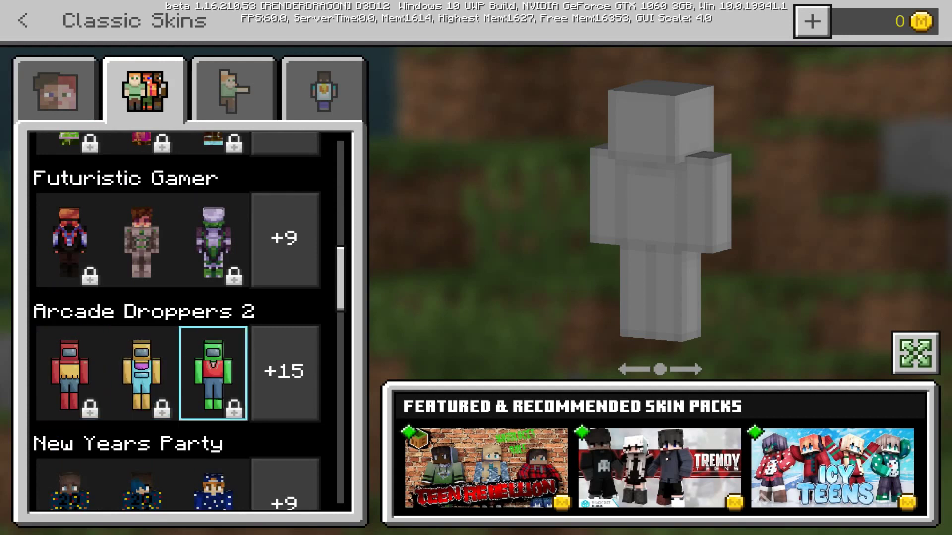
scroll(284, 372, "up", 8)
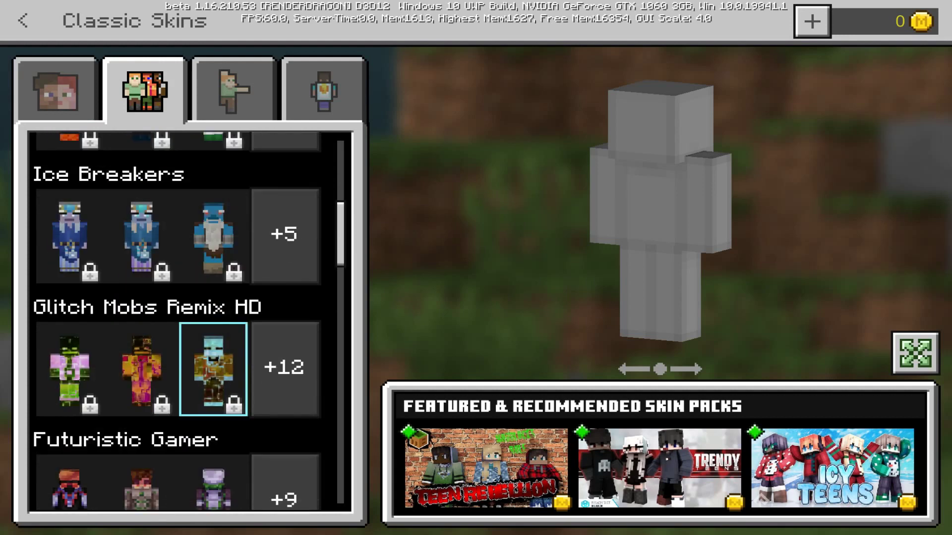
Import the image file skin 5-9-2018 as an owned classic skin using the wide-armed model type.
left_click(213, 158)
key("Down")
key("Return")
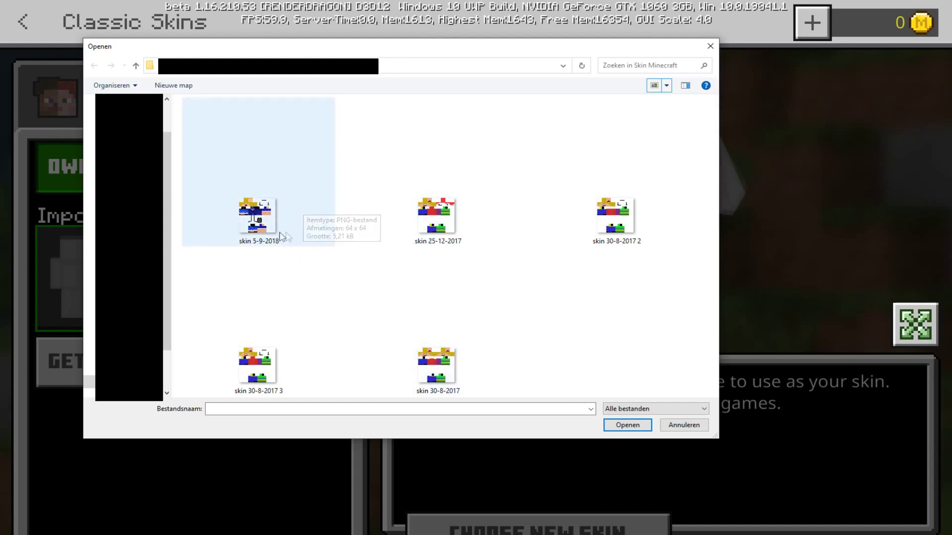
left_click(286, 236)
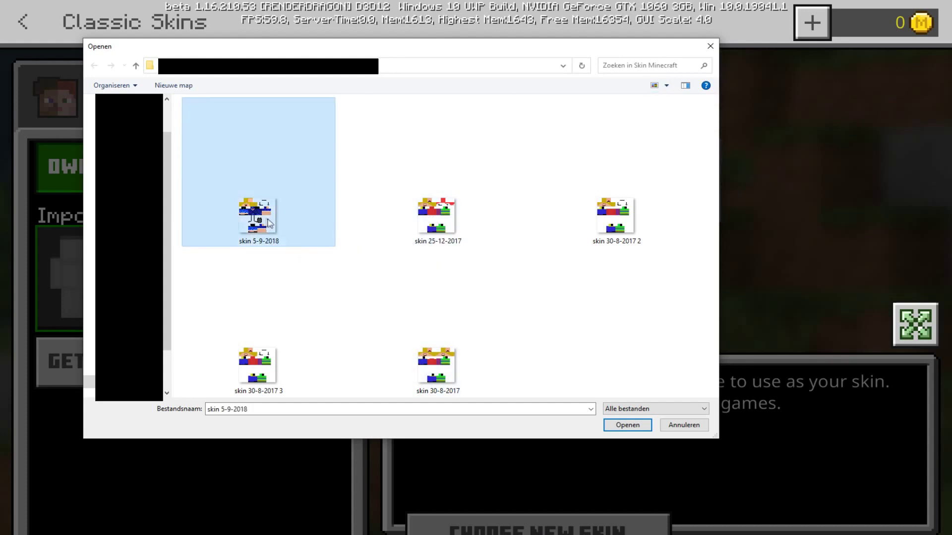
left_click(626, 425)
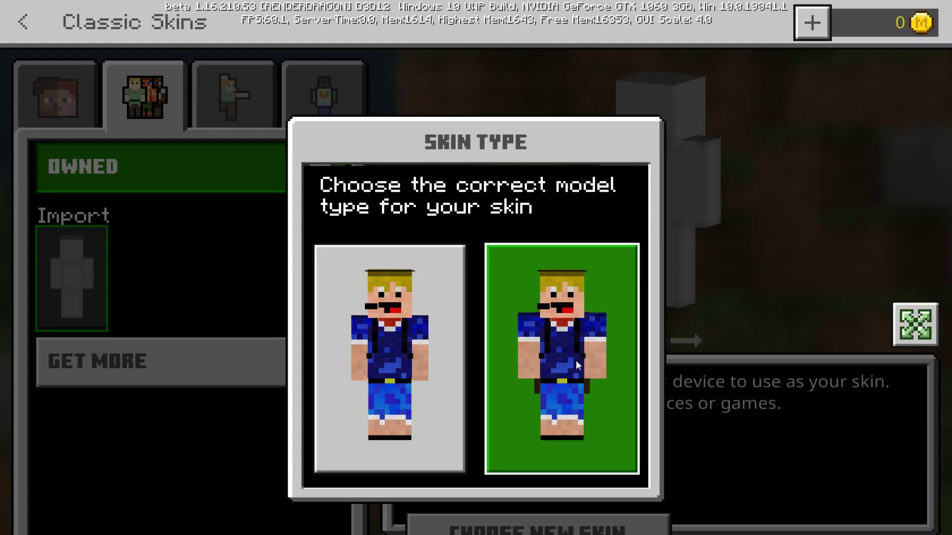
left_click(562, 343)
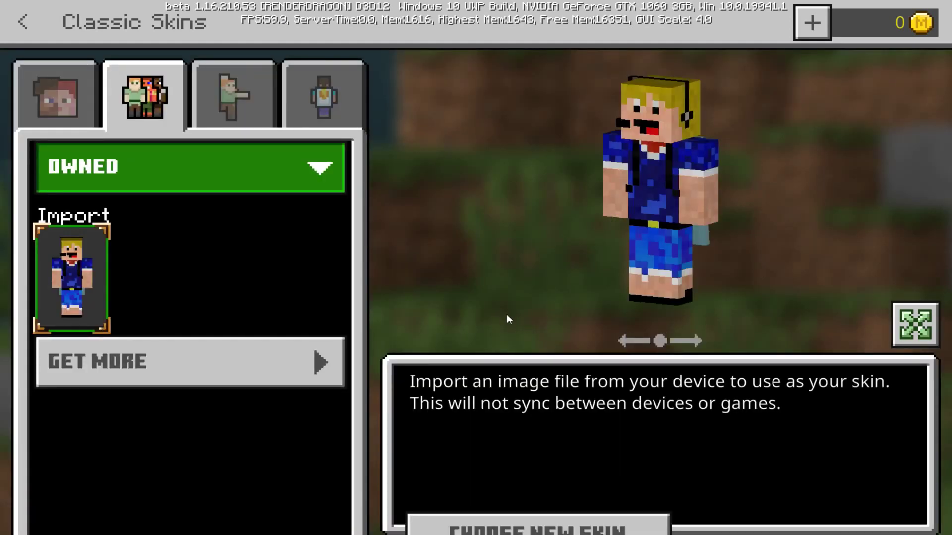
Leave the classic skins section and look through the filled and empty character slots on the profile screen.
left_click(23, 20)
left_click(24, 19)
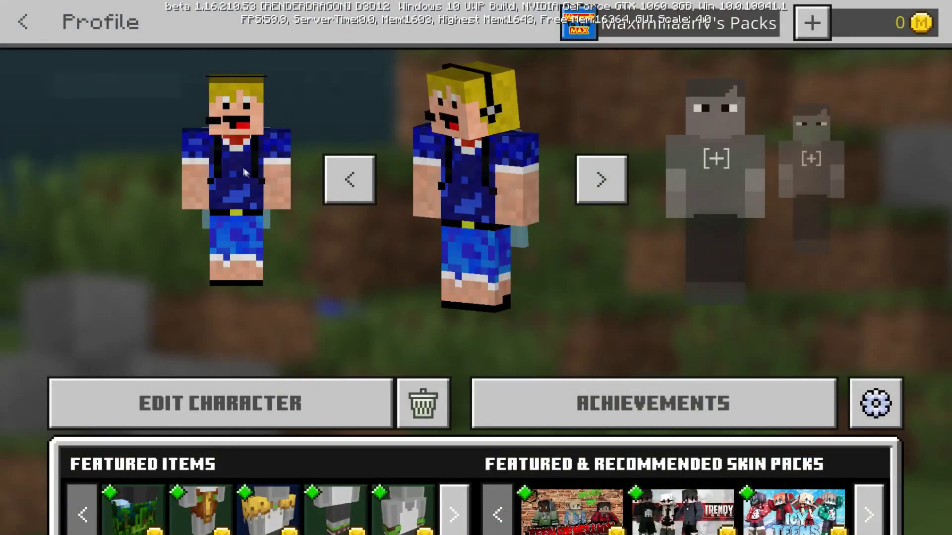
left_click(338, 175)
left_click(592, 183)
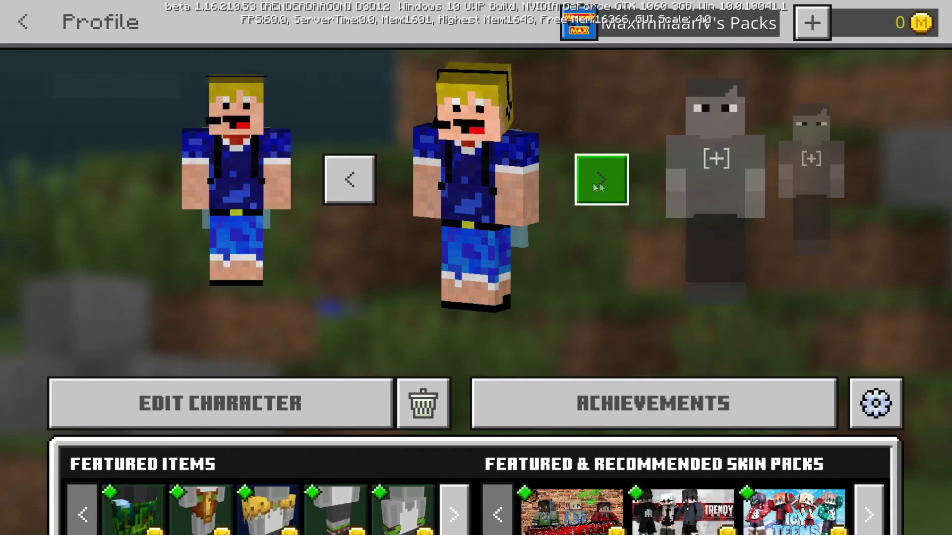
left_click(604, 180)
left_click(605, 180)
left_click(604, 179)
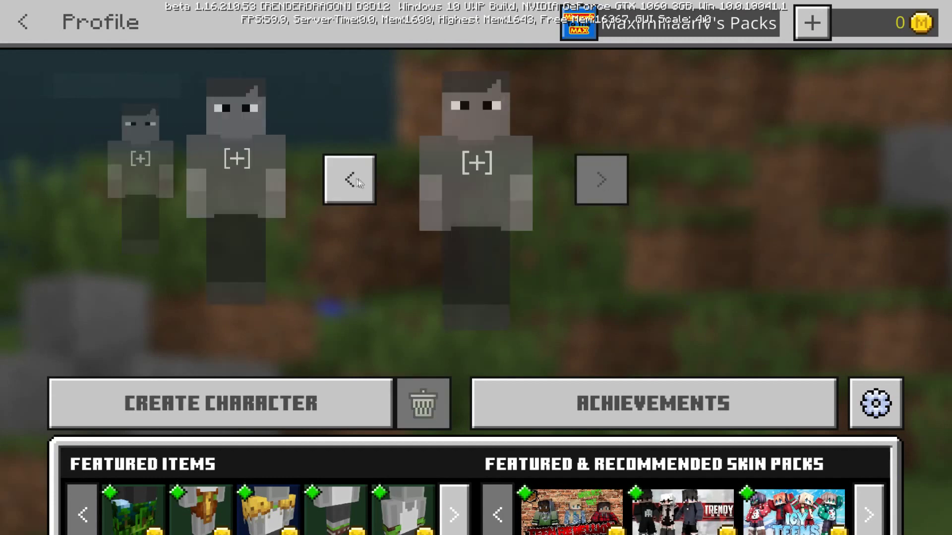
left_click(348, 185)
left_click(349, 184)
left_click(348, 184)
left_click(347, 183)
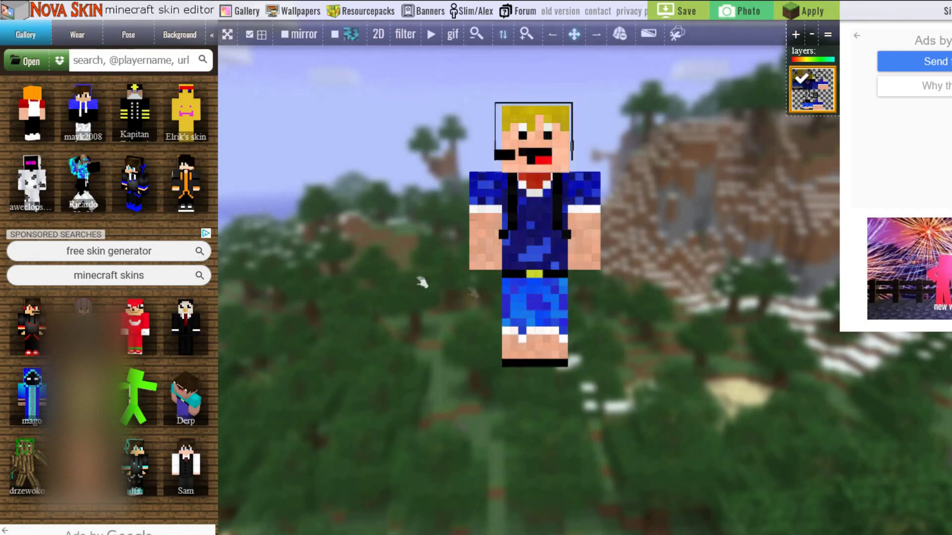
Switch to the Nova Skin editor and examine the blond character's skin from different angles.
left_click_drag(443, 346, 813, 339)
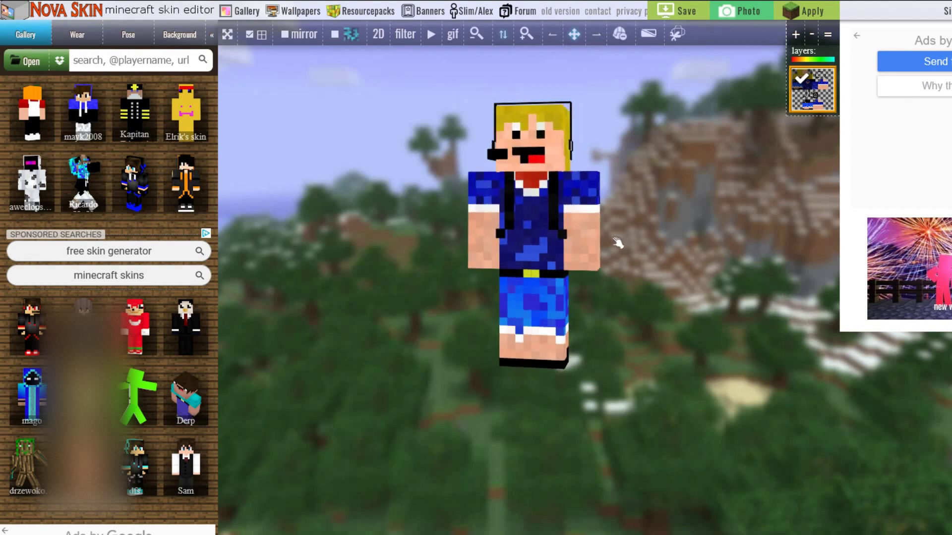
left_click_drag(641, 208, 639, 187)
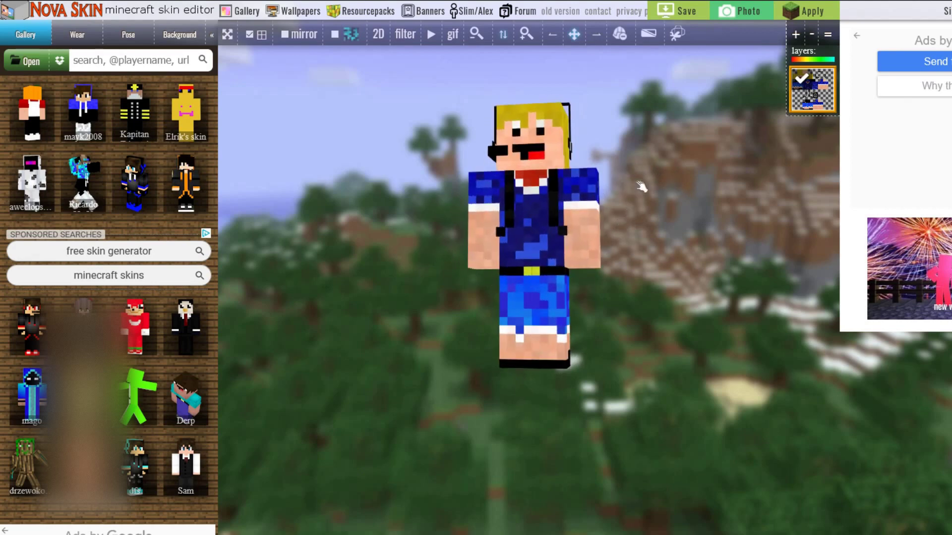
scroll(134, 263, "down", 2)
scroll(135, 262, "down", 2)
scroll(135, 263, "up", 4)
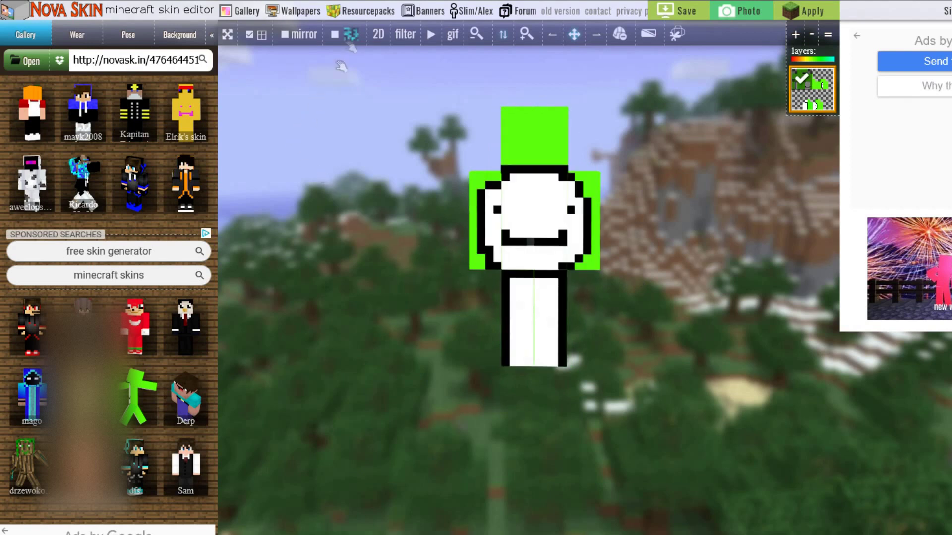
Enable colour noise and paint a red patch on the front of the green skin's head.
left_click(335, 36)
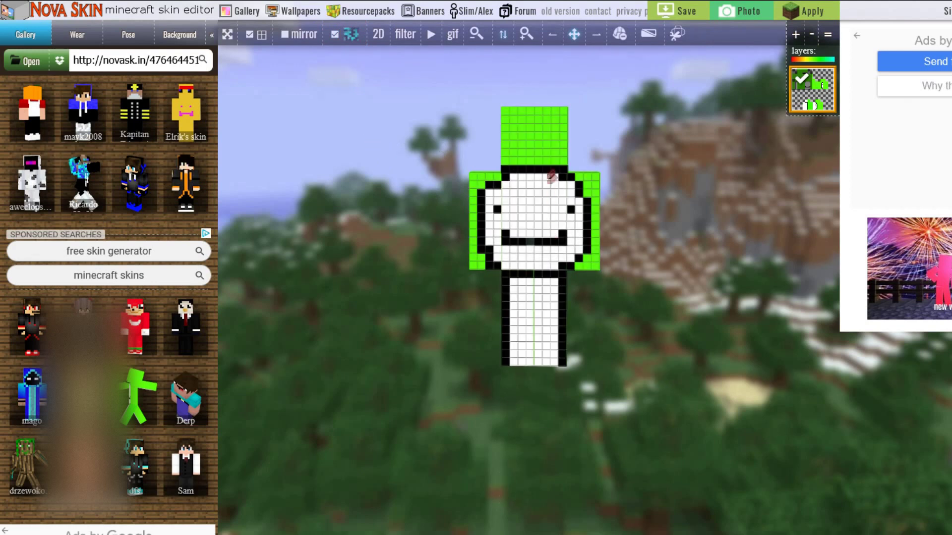
left_click_drag(531, 145, 544, 144)
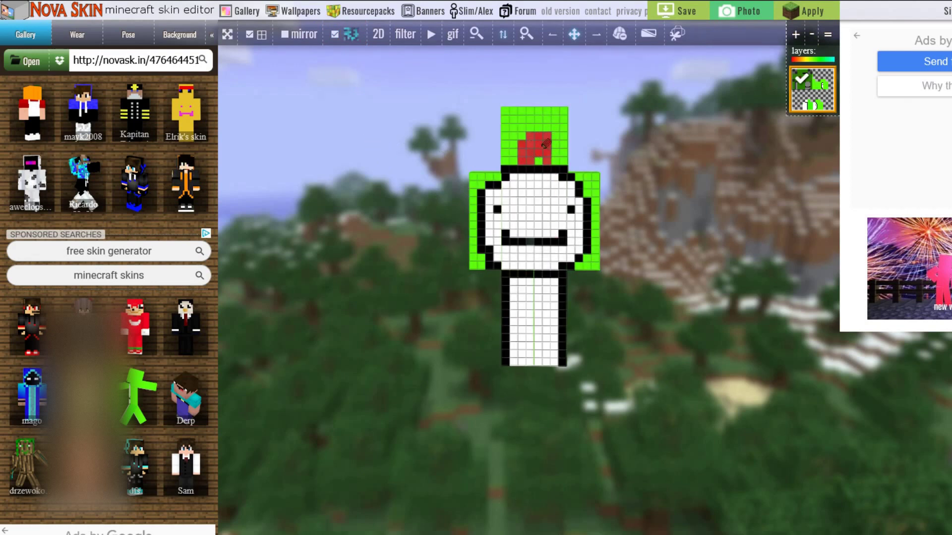
left_click_drag(692, 329, 673, 310)
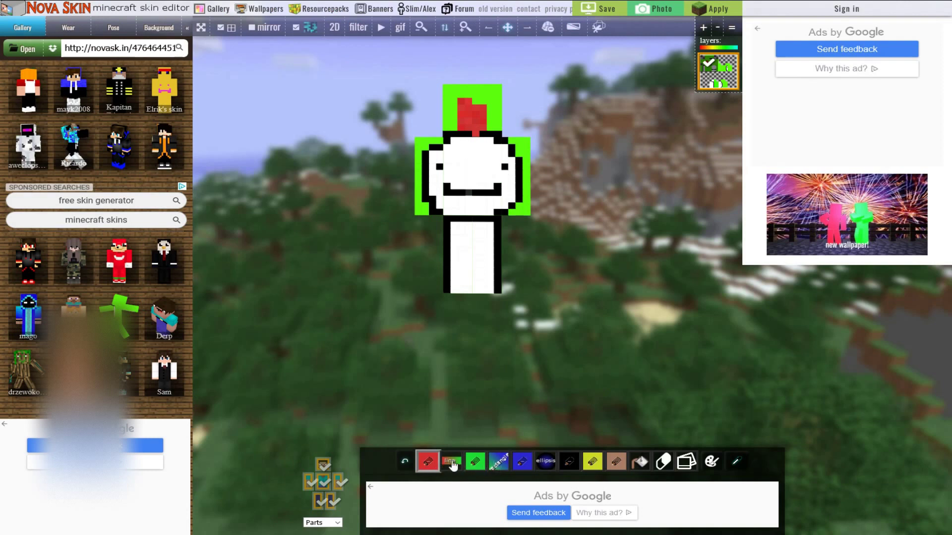
left_click(428, 462)
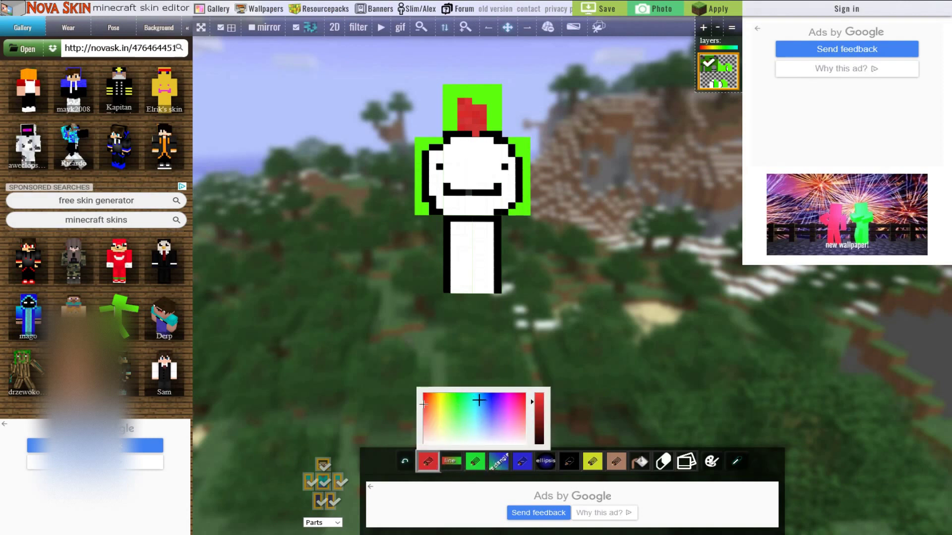
left_click_drag(490, 127, 492, 99)
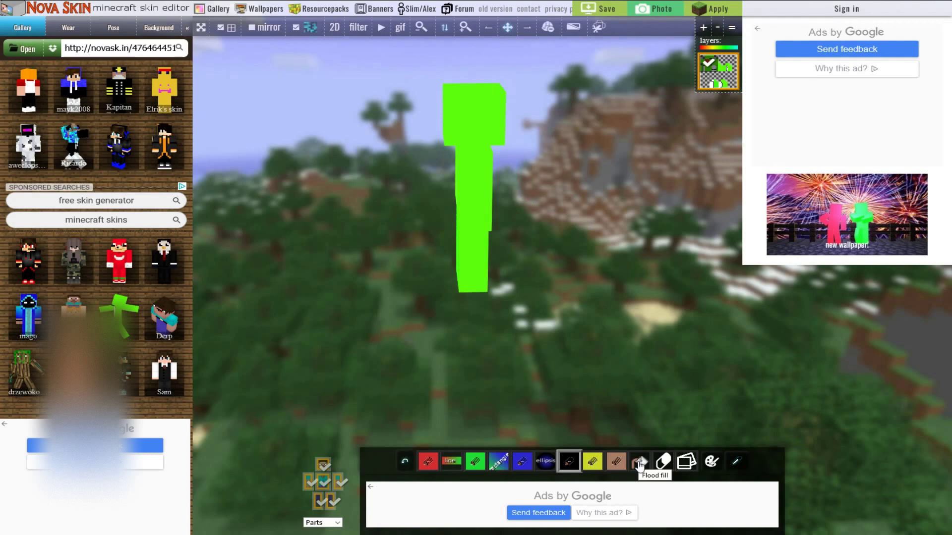
Flood-fill the green areas of the skin's head, body, arms and legs with dark red.
left_click(640, 463)
left_click(613, 465)
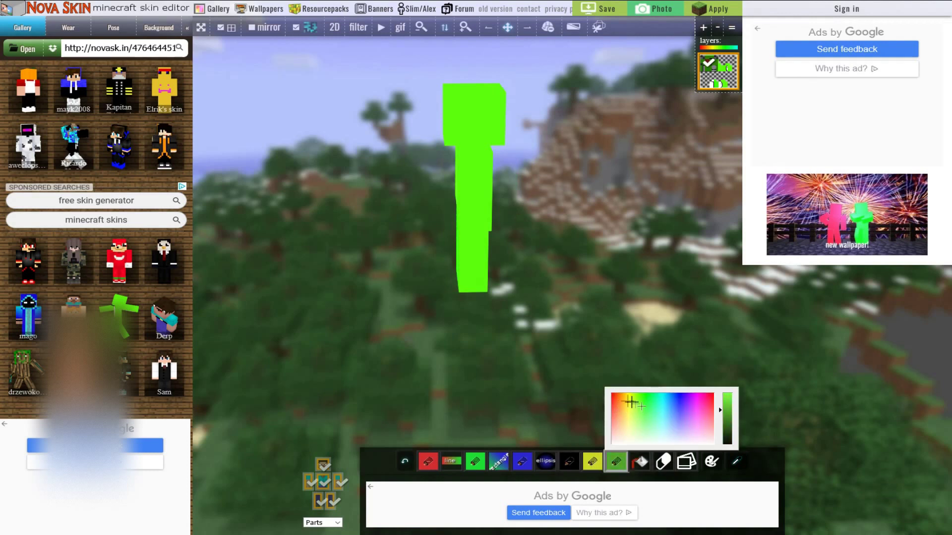
left_click(636, 462)
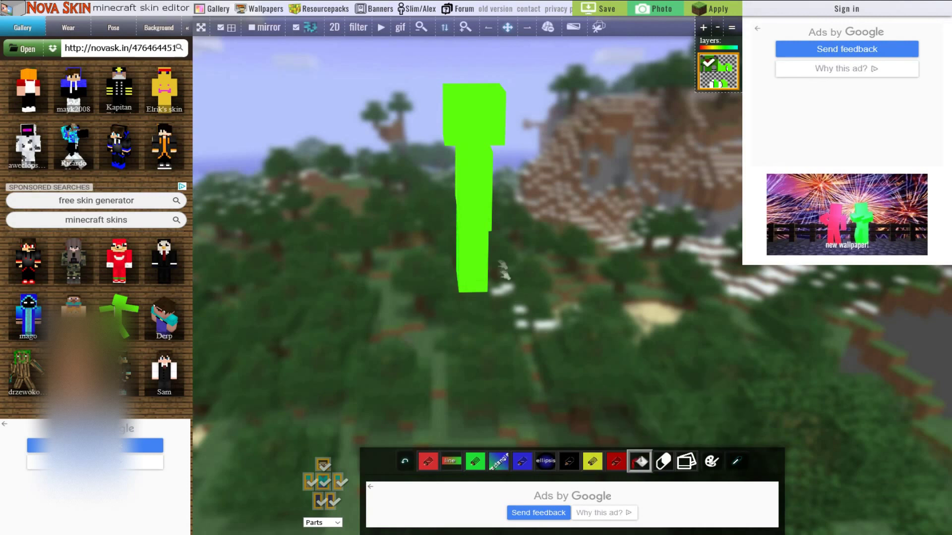
left_click(481, 201)
left_click_drag(567, 237, 651, 249)
left_click(480, 240)
left_click(459, 240)
left_click_drag(590, 246, 417, 273)
left_click_drag(578, 207, 500, 192)
left_click_drag(665, 217, 407, 181)
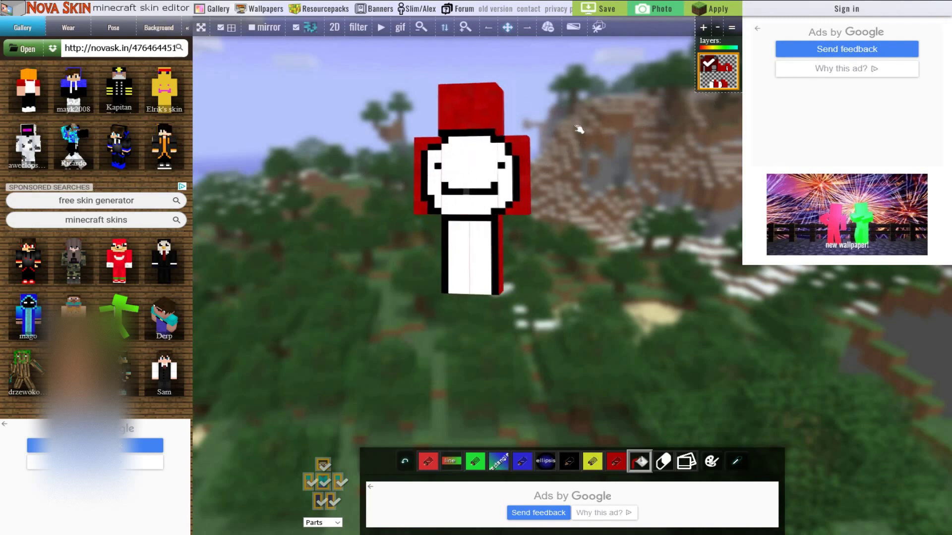
Make the head part visible and draw black eye and mouth-corner pixels on the front of the red head.
left_click(568, 462)
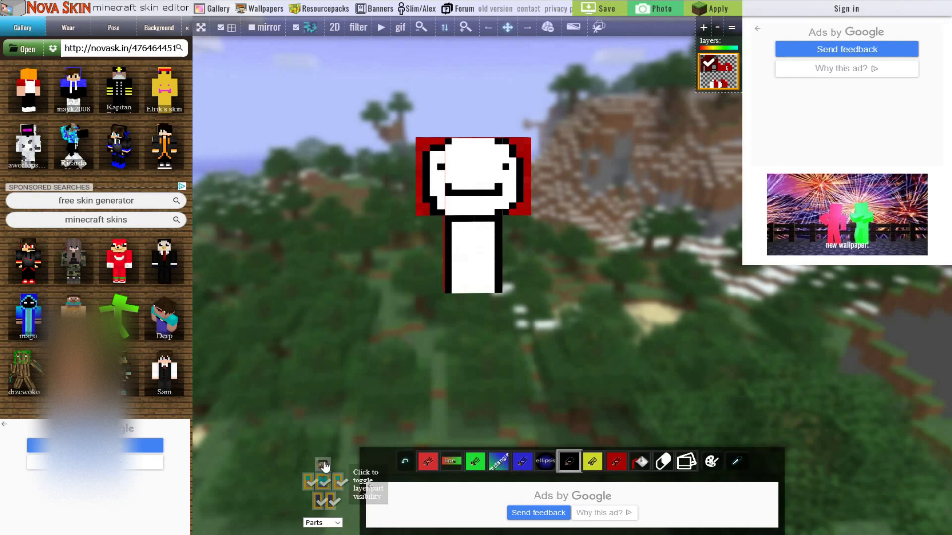
left_click(324, 465)
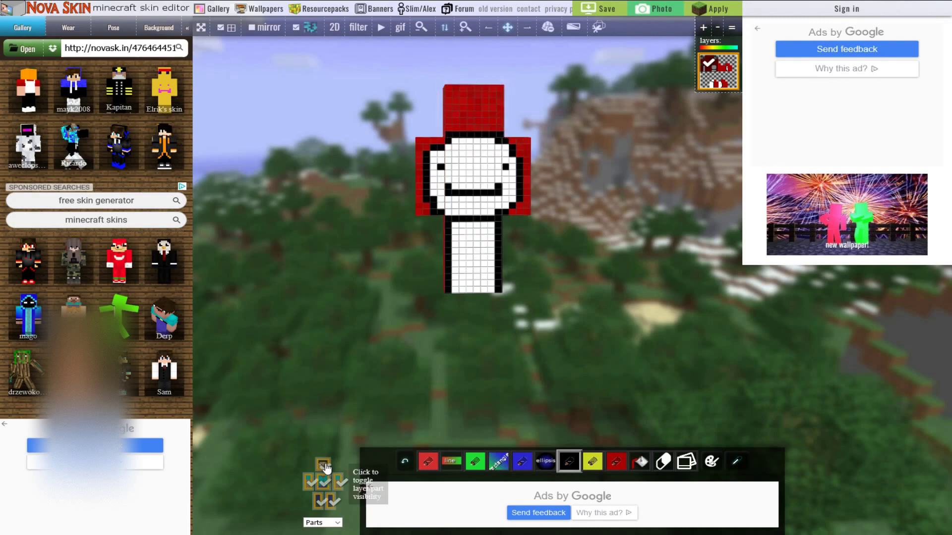
mouse_move(590, 264)
left_mouse_down()
mouse_move(631, 227)
mouse_move(584, 213)
left_mouse_up()
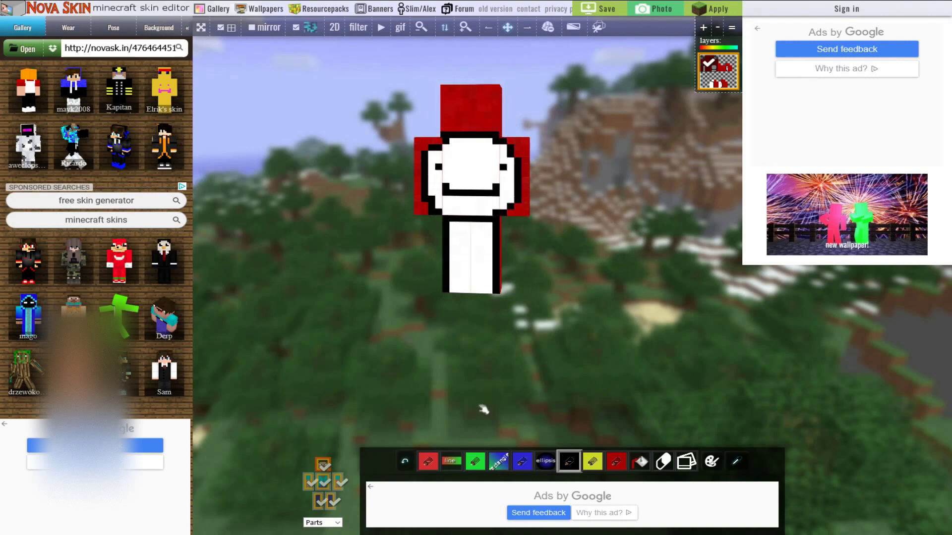
left_click(450, 101)
left_click(498, 101)
mouse_move(450, 126)
left_mouse_down()
mouse_move(584, 123)
mouse_move(600, 161)
mouse_move(612, 126)
left_mouse_up()
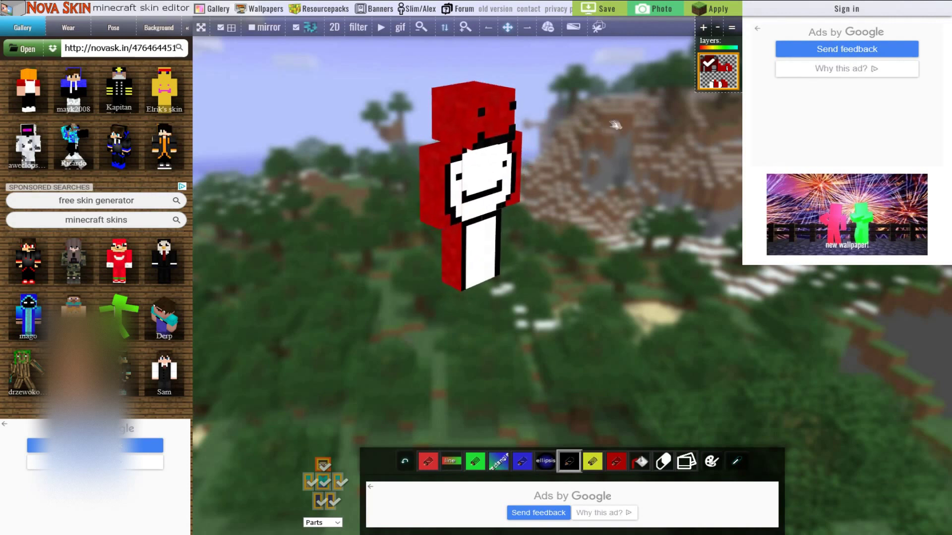
Hide one arm of the model and show it again.
left_click(309, 483)
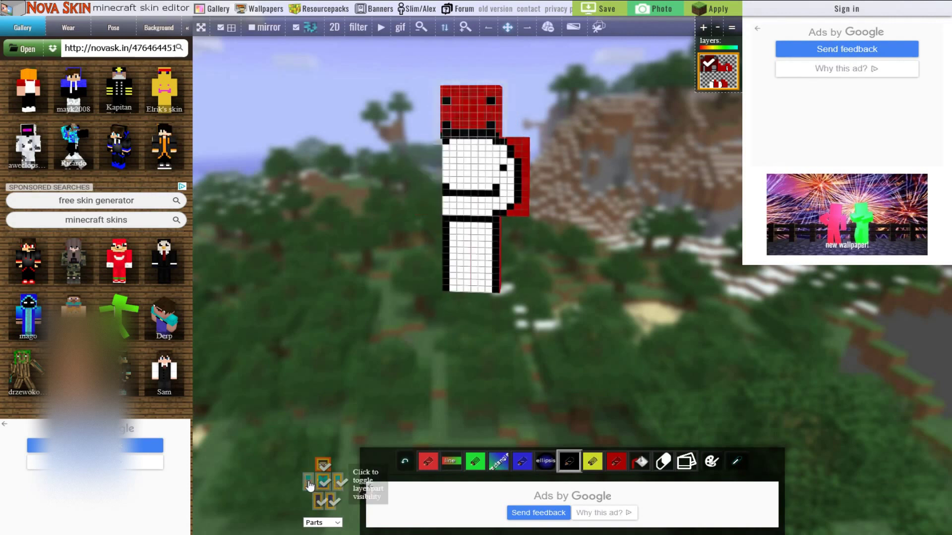
left_click(309, 483)
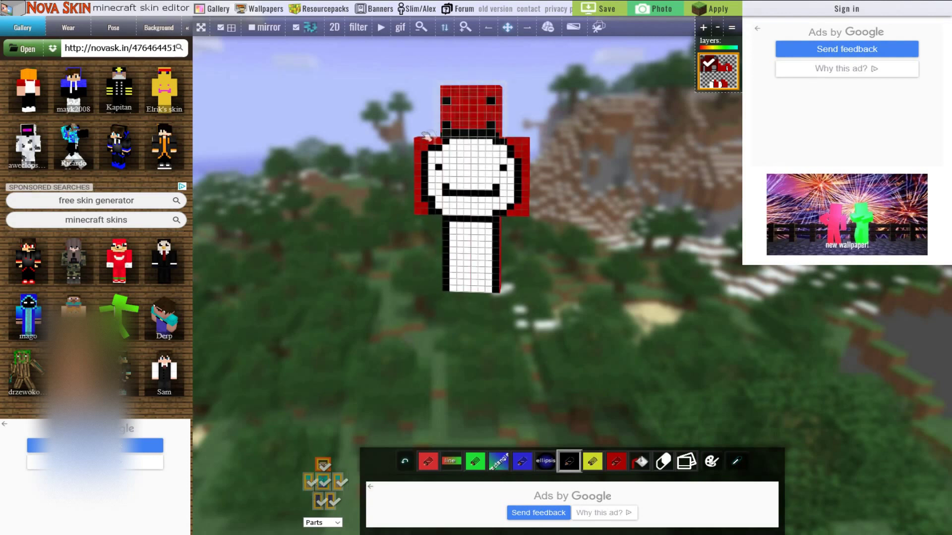
left_click_drag(600, 280, 622, 283)
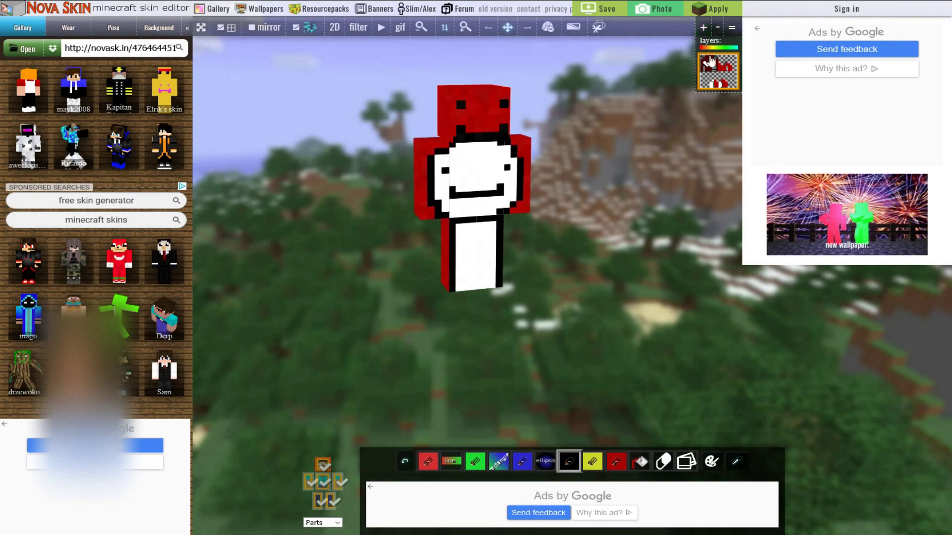
Save the finished skin and download it as the PNG file char.png.
left_click(605, 14)
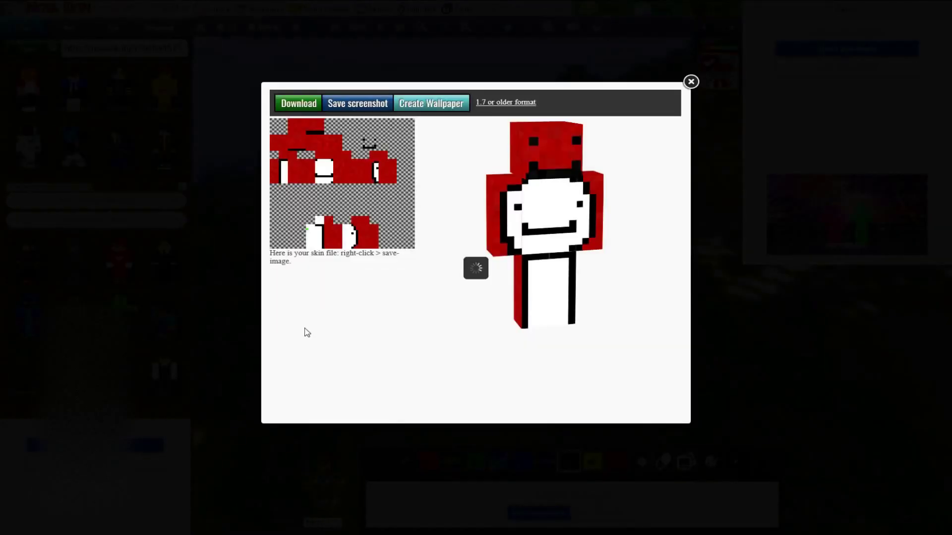
left_click(295, 105)
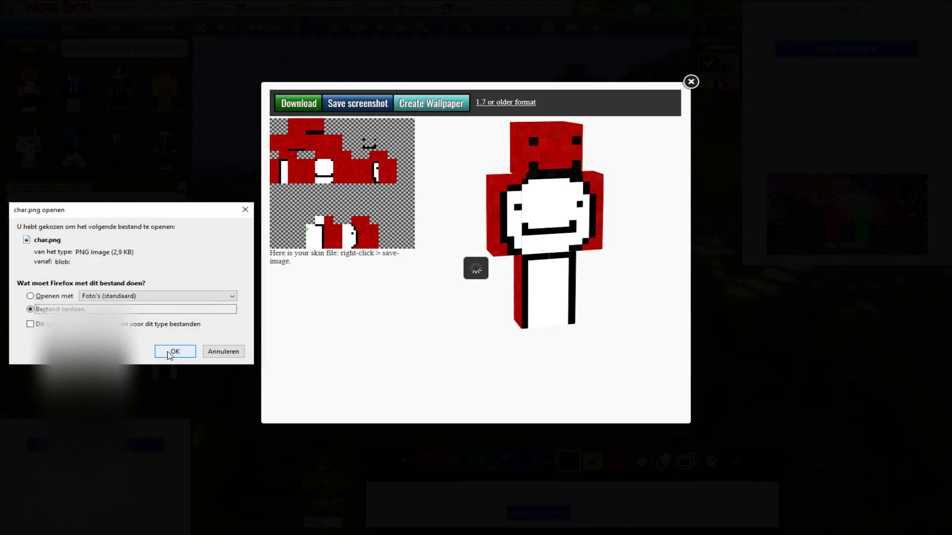
left_click(171, 352)
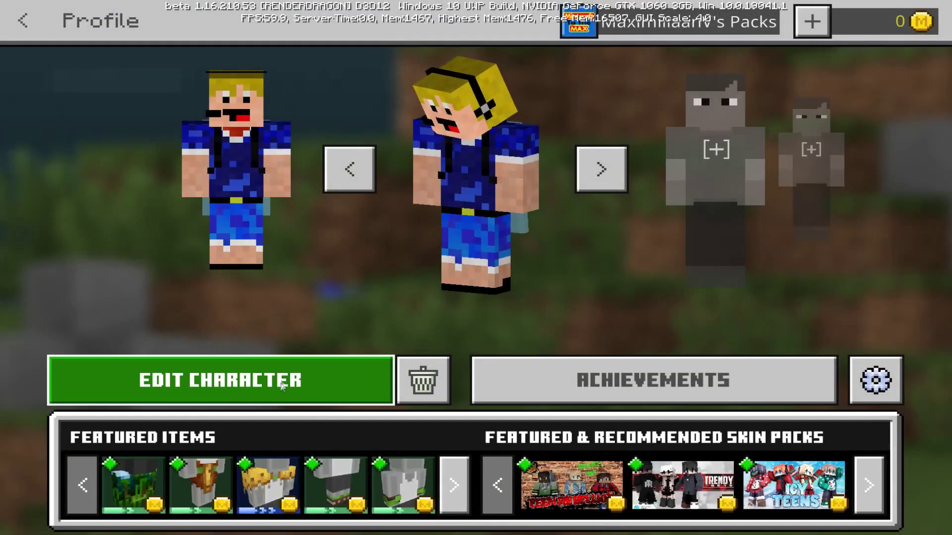
Switch back to Minecraft and import the downloaded red skin as an owned classic skin with the wide-armed model type.
left_click(281, 386)
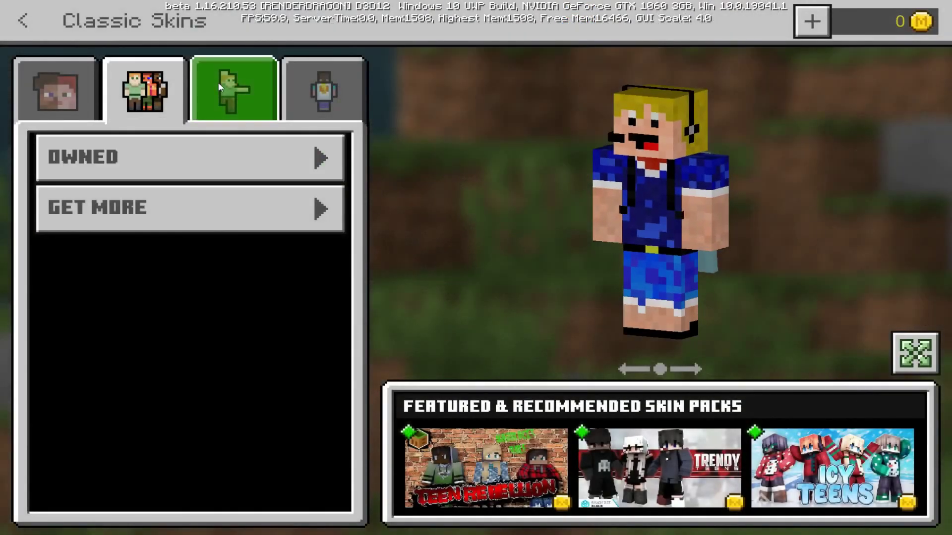
left_click(233, 91)
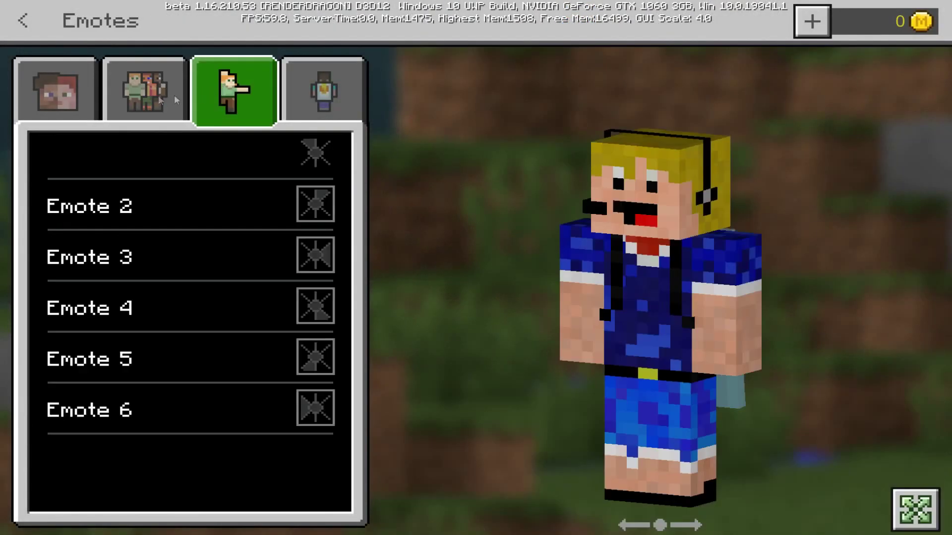
left_click(175, 99)
left_click(98, 254)
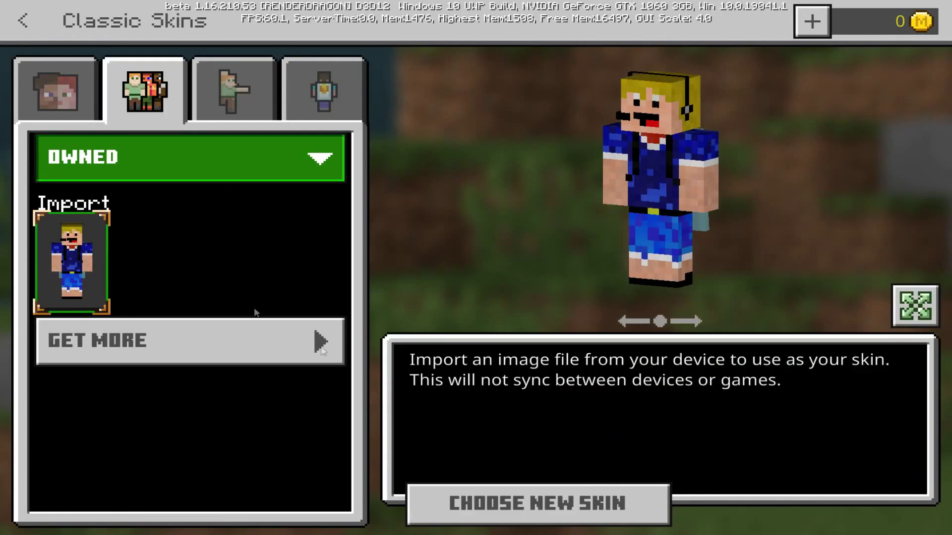
left_click(505, 498)
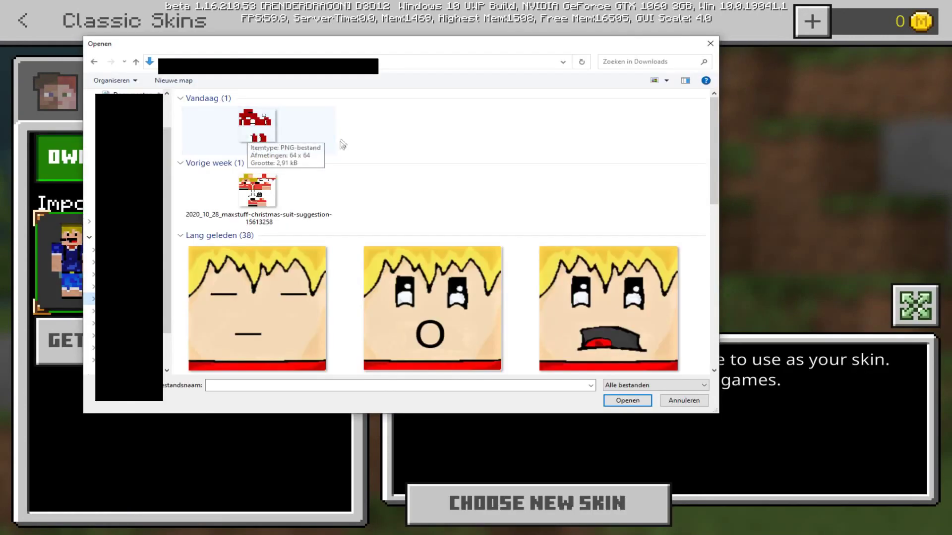
double_click(264, 132)
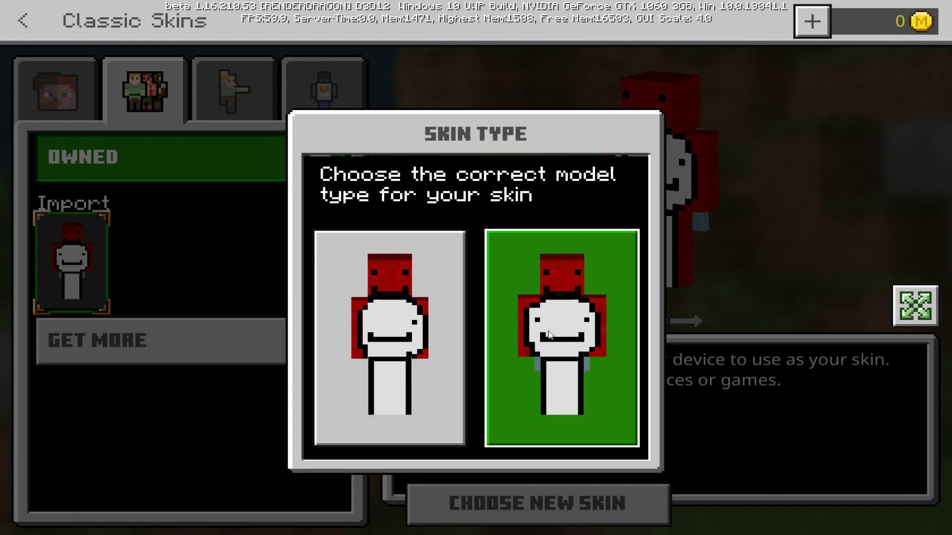
left_click(525, 336)
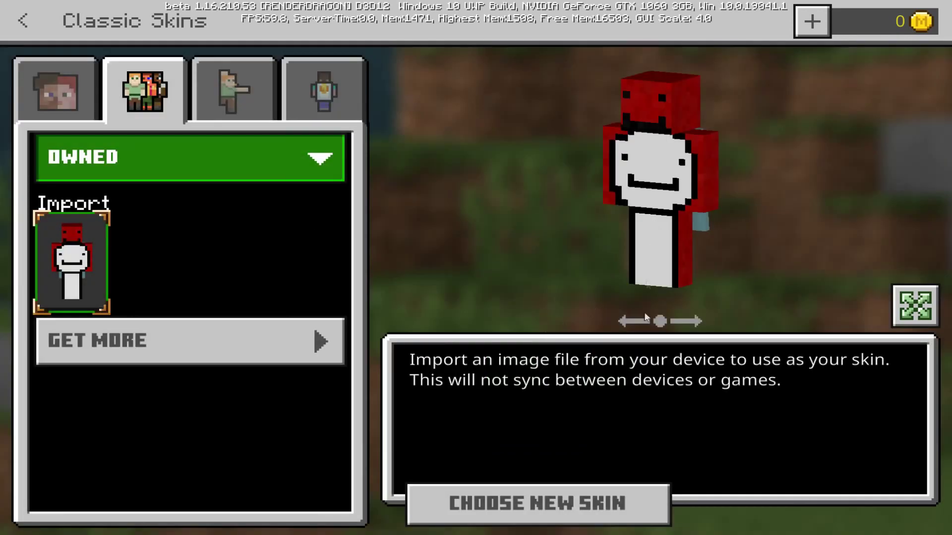
Rotate the preview of the red skin, return to the profile screen and check it in the character slots.
mouse_move(663, 318)
left_mouse_down()
mouse_move(706, 323)
mouse_move(667, 320)
left_mouse_up()
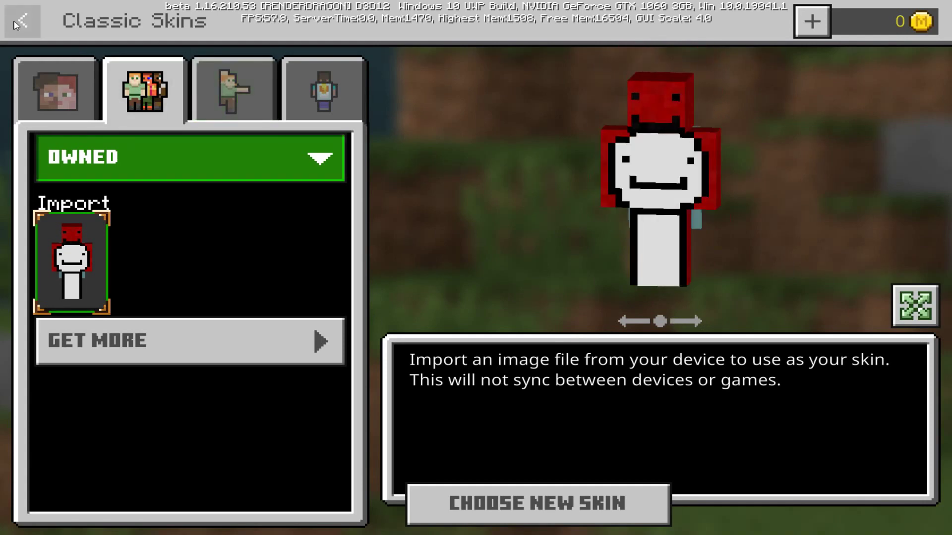
left_click(31, 23)
left_click(31, 24)
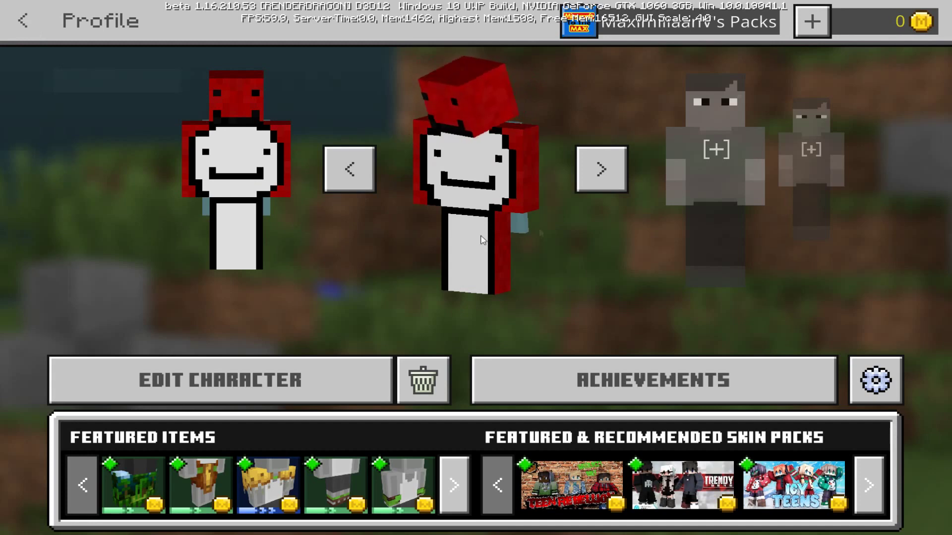
left_click(349, 185)
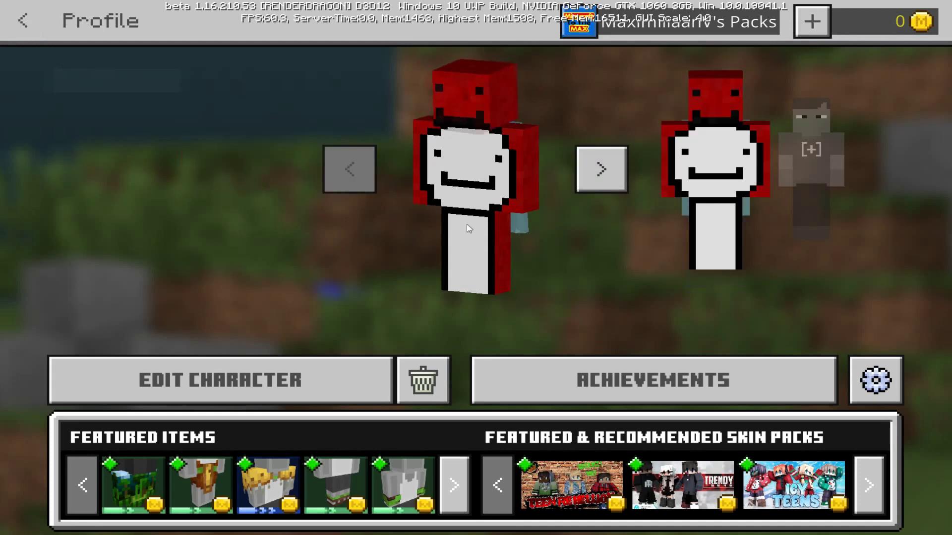
left_click(602, 168)
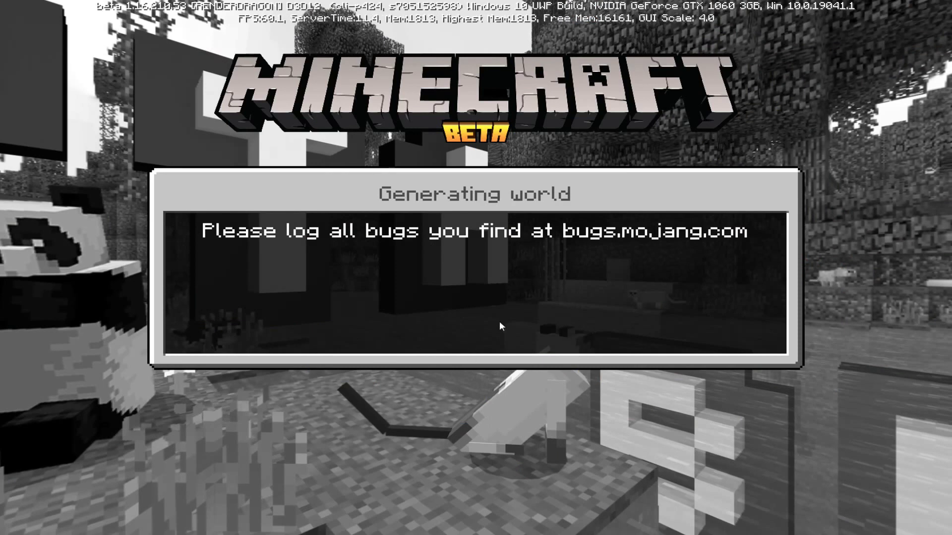
Select an empty hotbar slot and walk and jump around the world to view the red skin in third person.
key("s")
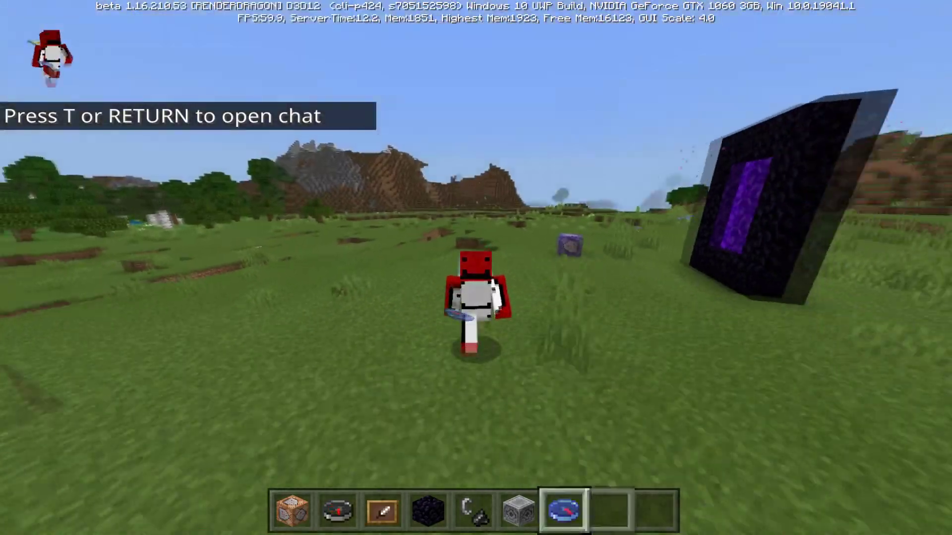
scroll(476, 268, "down", 1)
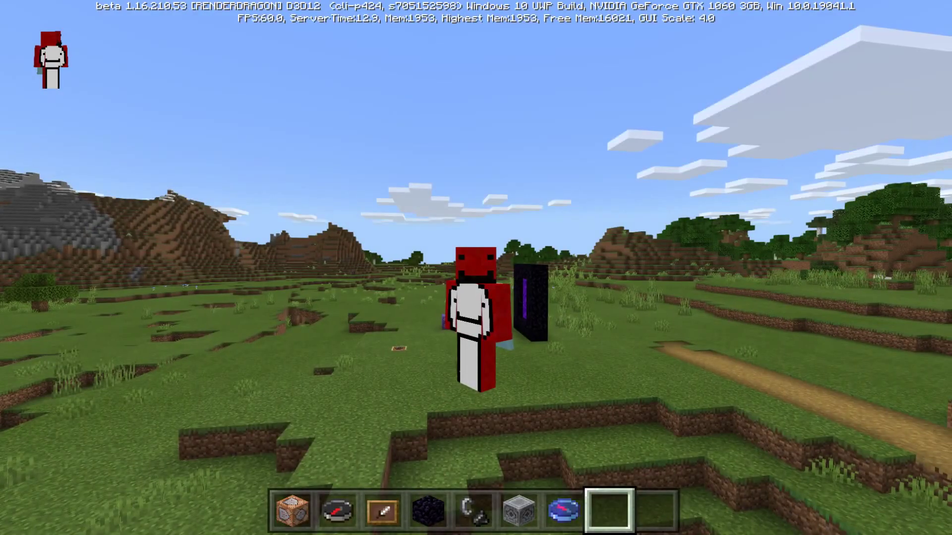
key("w")
key("space")
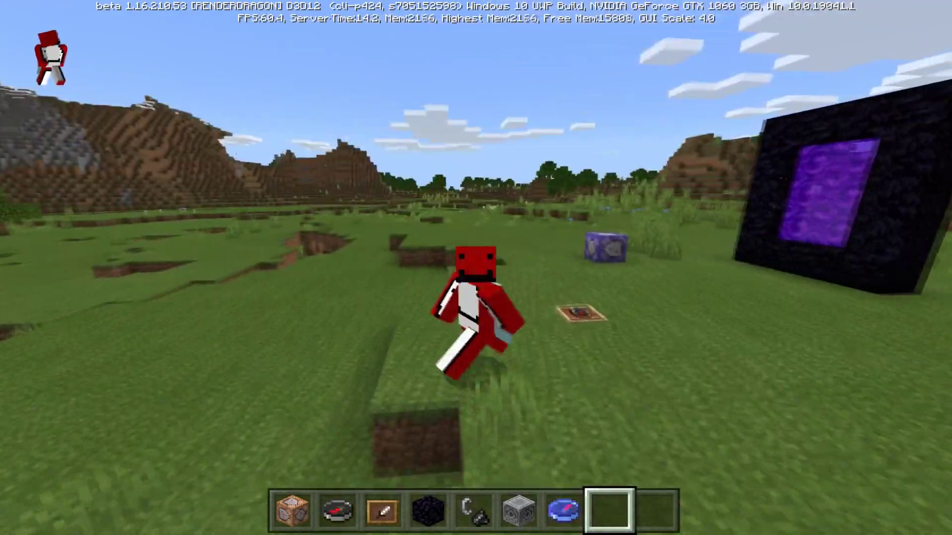
key("w")
key("w")
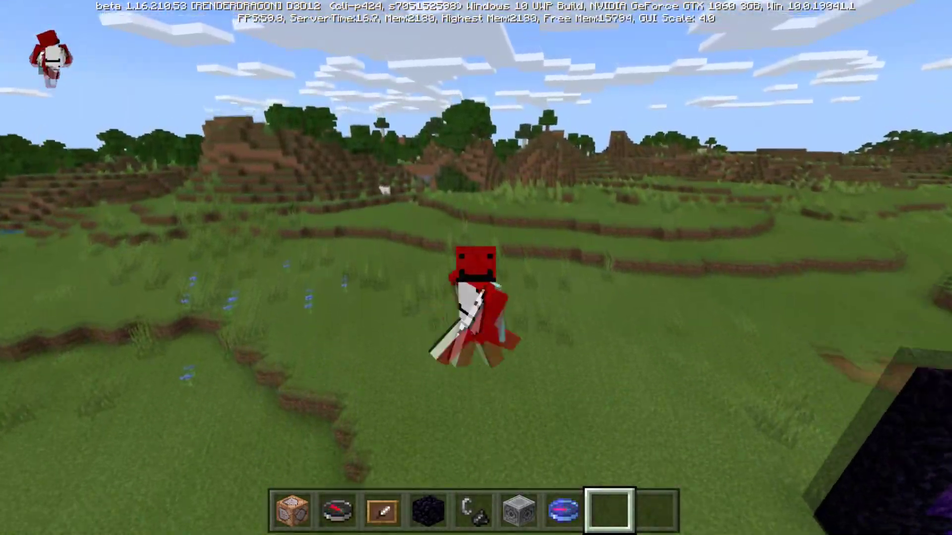